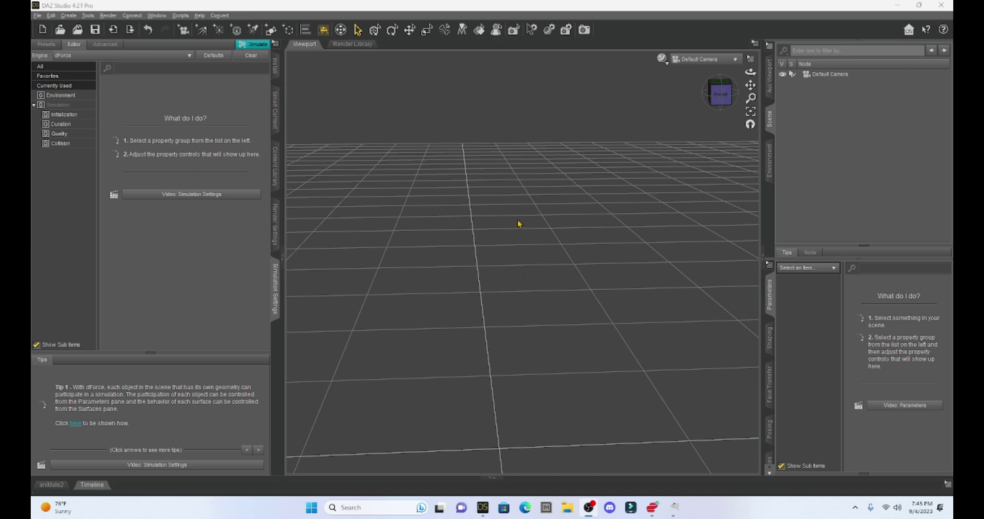
- Load the Milica actor from the Teens characters for Genesis 8 Female in the content library
left_click(277, 172)
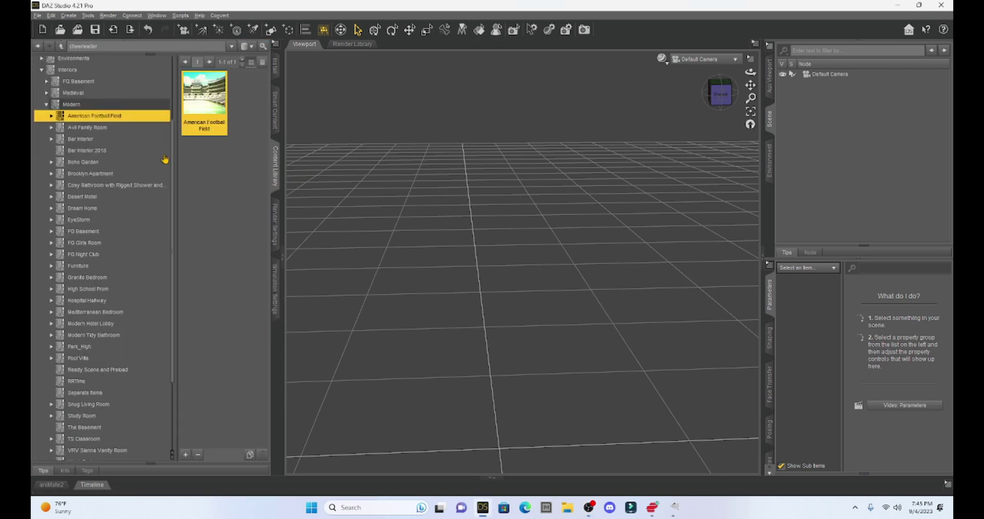
left_click(41, 70)
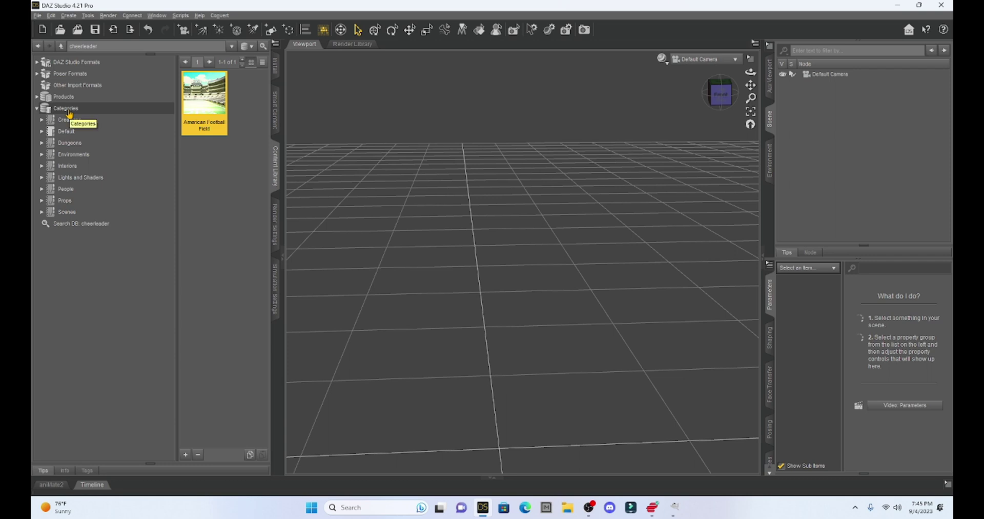
left_click(41, 189)
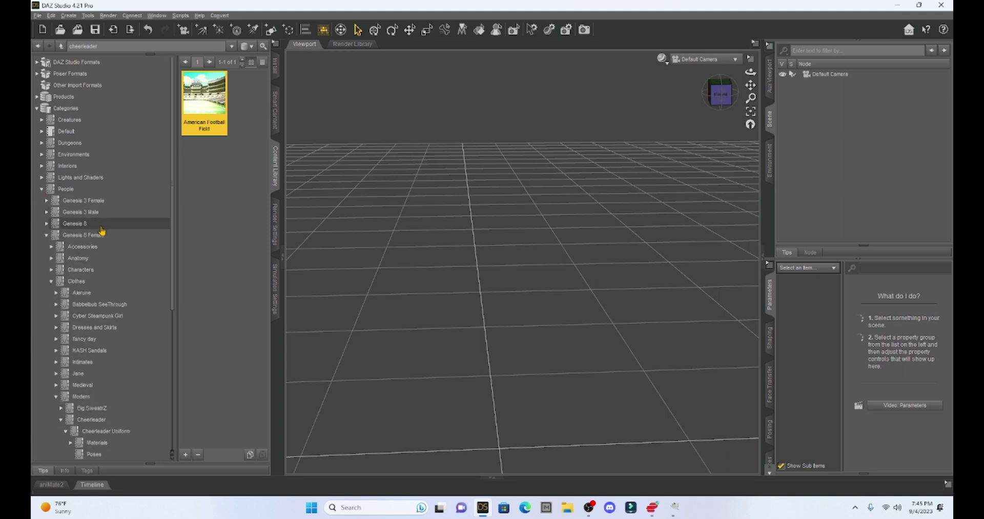
scroll(97, 226, "down", 1)
left_click(51, 248)
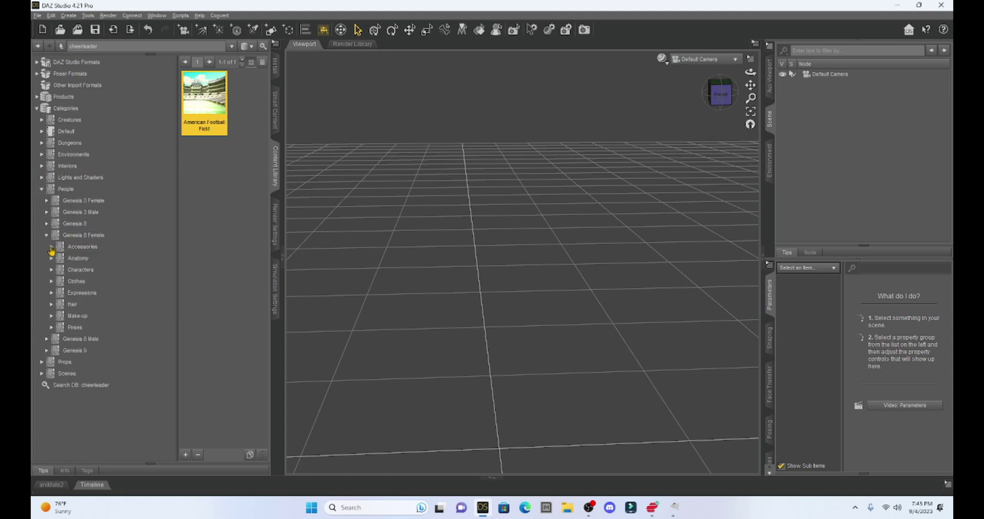
left_click(51, 272)
scroll(103, 234, "down", 2)
left_click(56, 340)
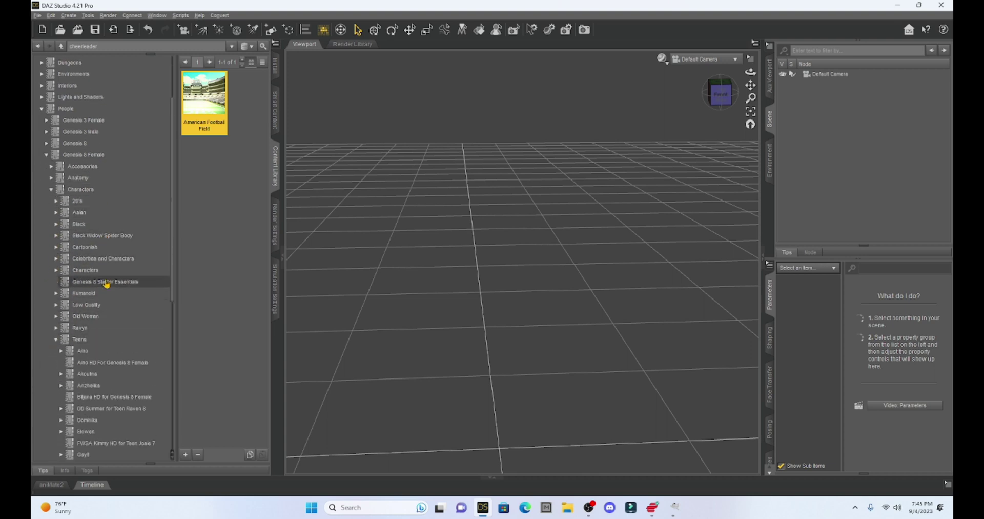
scroll(102, 282, "down", 5)
left_click(86, 302)
scroll(242, 198, "down", 20)
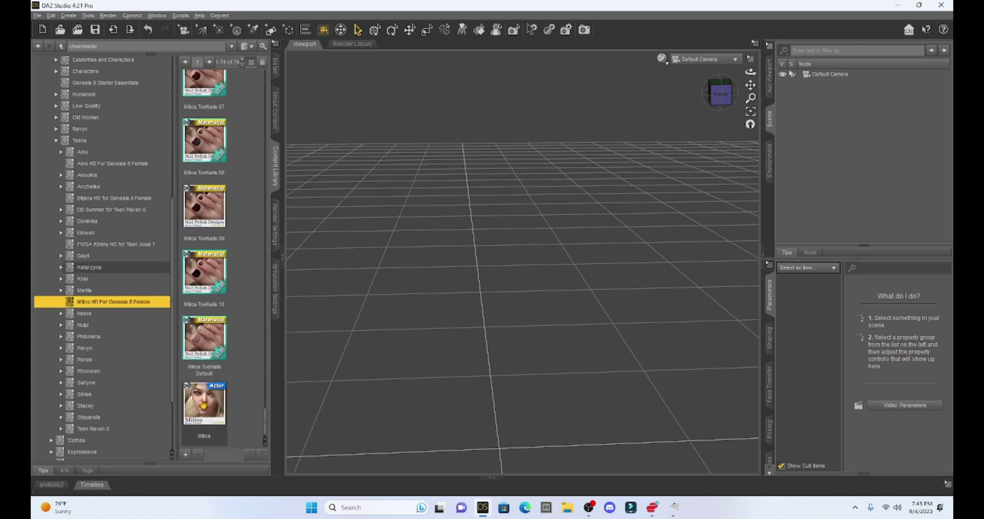
double_click(204, 405)
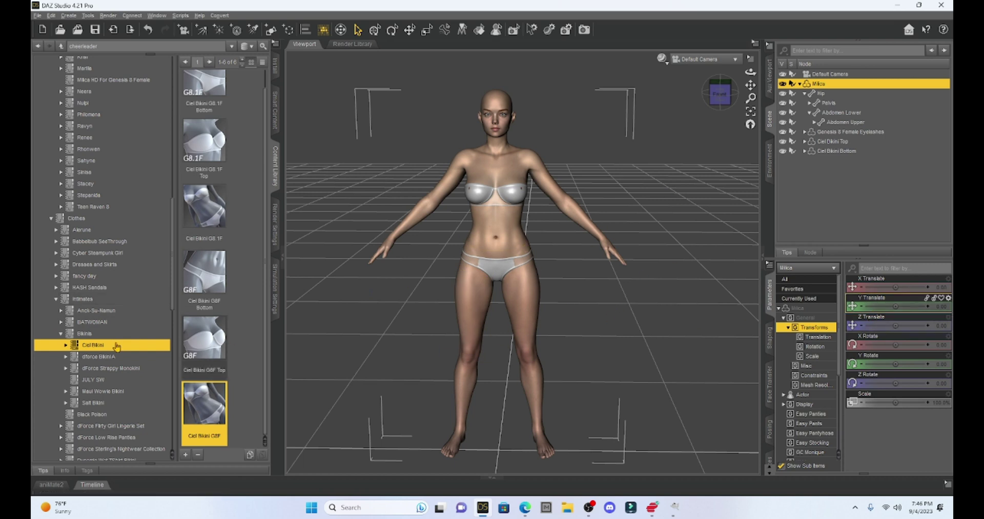
- Apply the Milica Lips 03 lipstick preset from the Milica HD For Genesis 8 Female content to the figure
left_click(52, 220)
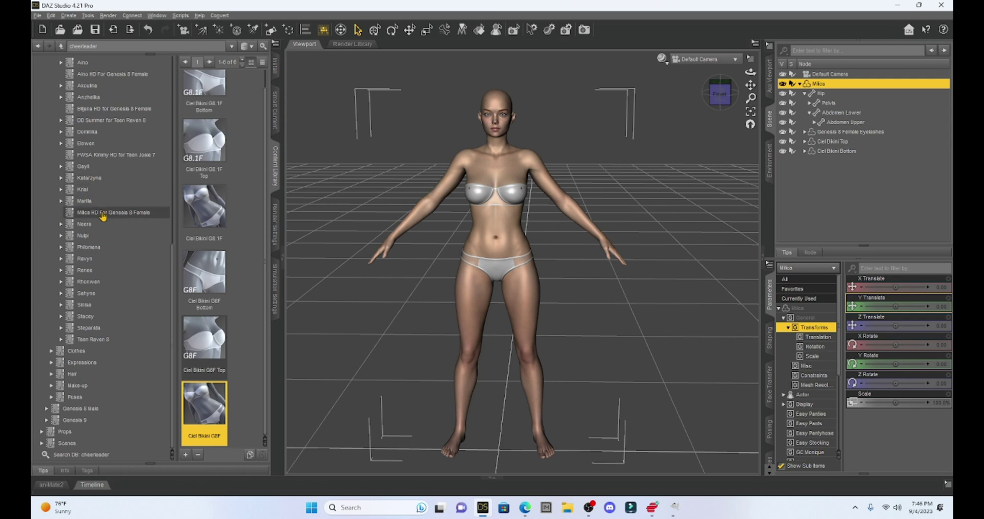
left_click(103, 216)
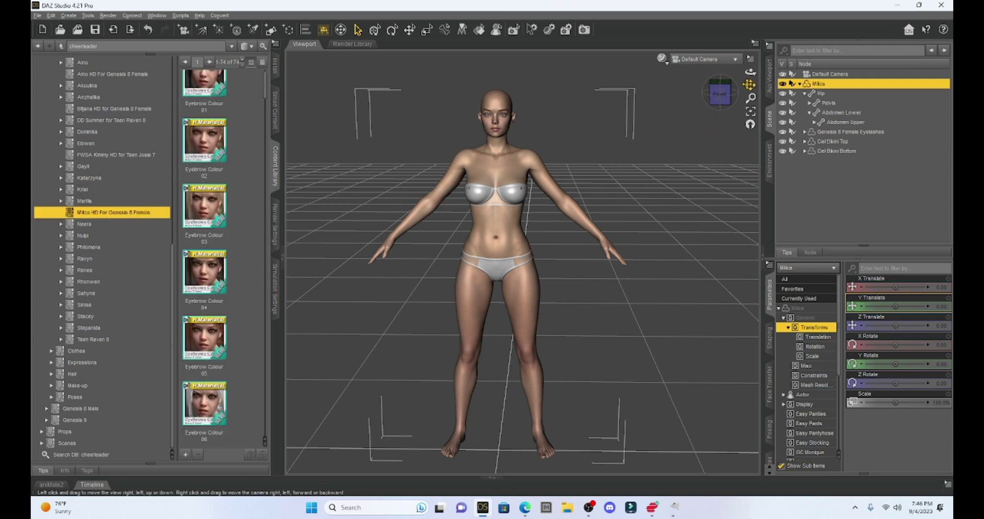
left_click_drag(750, 85, 751, 170)
left_click_drag(751, 98, 751, 132)
left_click_drag(751, 86, 762, 248)
scroll(648, 159, "up", 3)
scroll(211, 250, "down", 10)
scroll(212, 250, "down", 10)
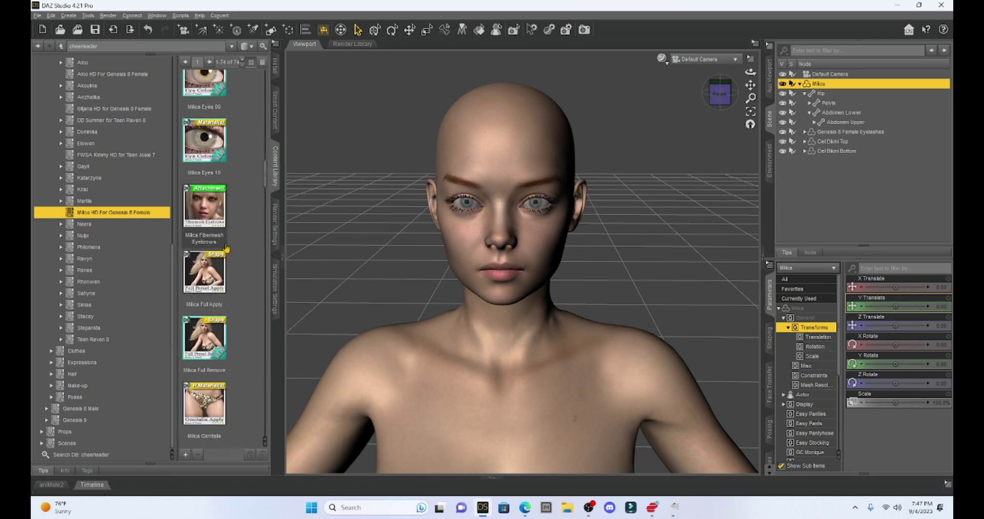
scroll(226, 248, "down", 10)
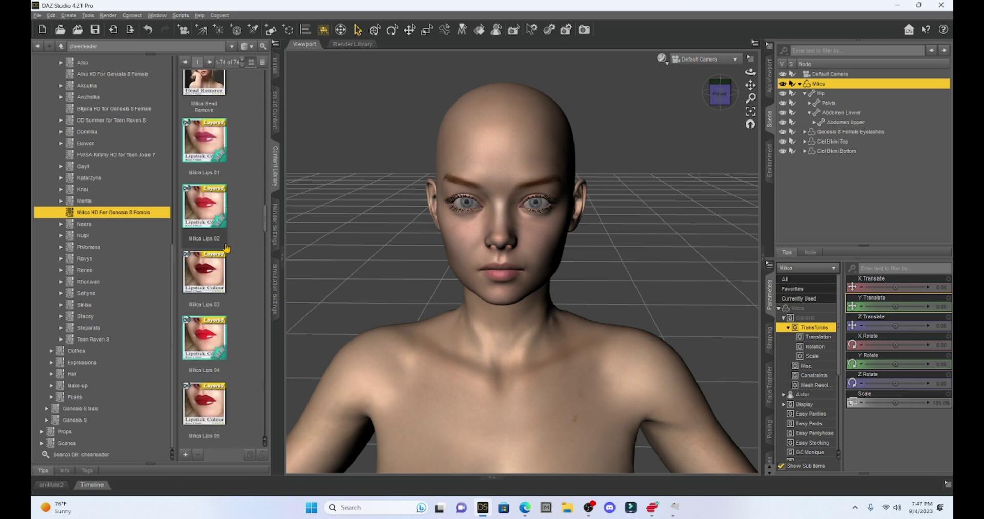
left_click(221, 254)
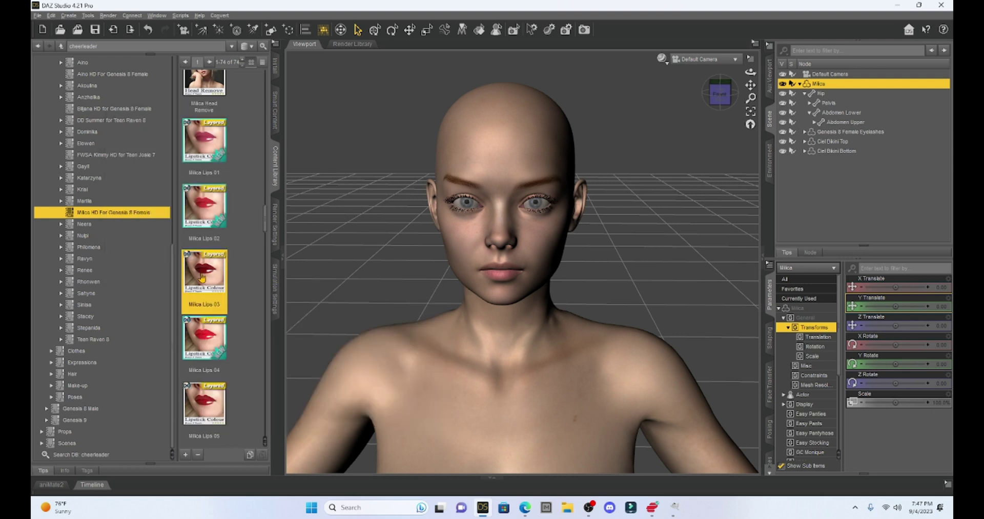
double_click(202, 278)
- Apply the Milica MakeUp 03 preset to the figure's face
scroll(205, 275, "down", 10)
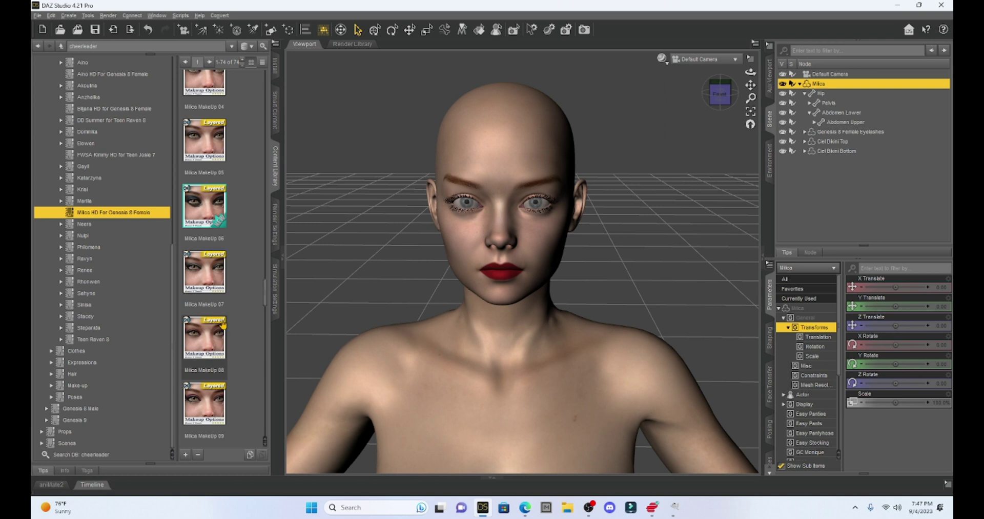
scroll(220, 318, "up", 3)
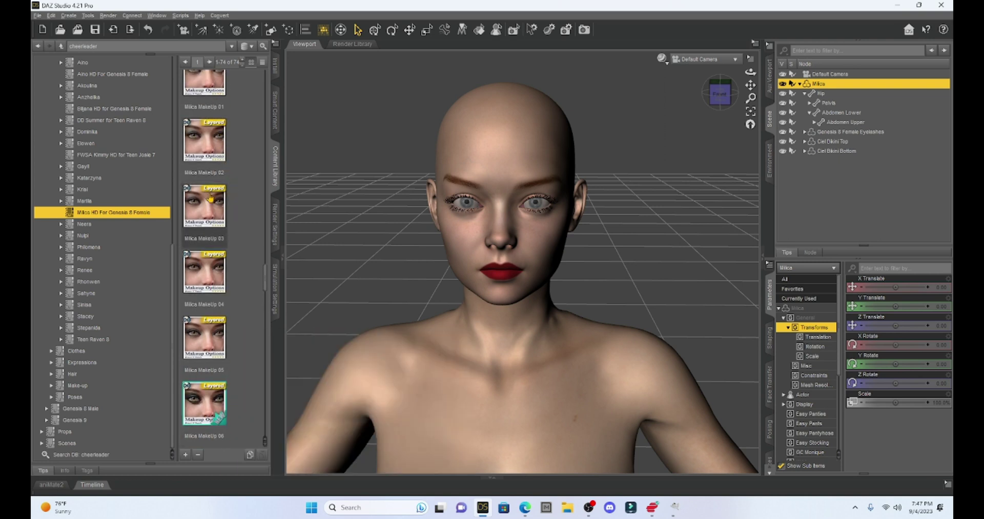
left_click(196, 214)
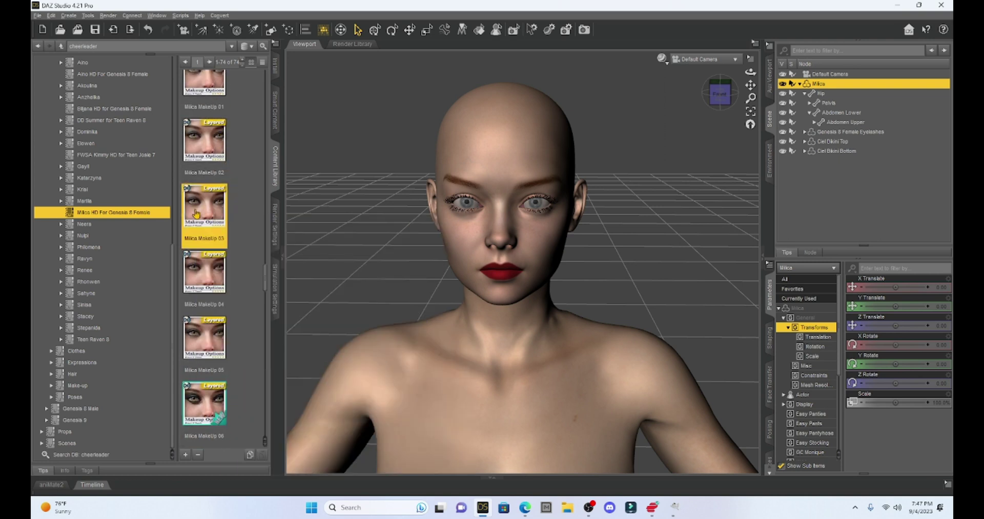
left_click_drag(196, 214, 440, 195)
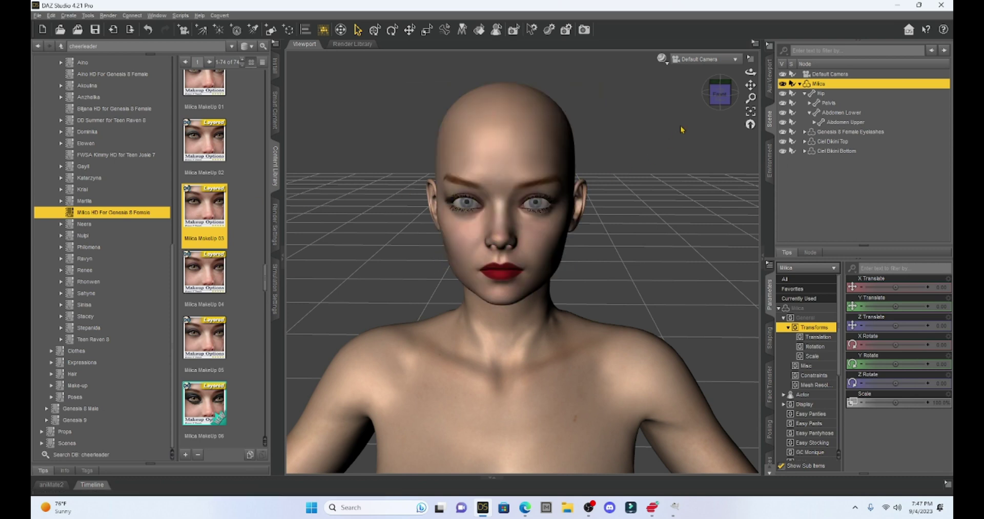
left_click_drag(714, 102, 743, 119)
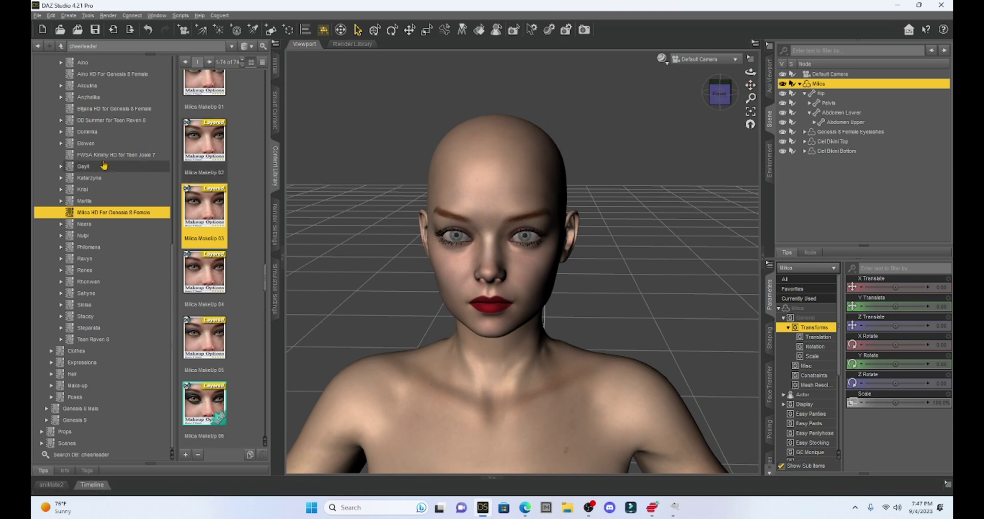
- Collapse the Teens category and expand the Genesis 8 Female Hair category to look for a hairstyle
scroll(106, 161, "up", 4)
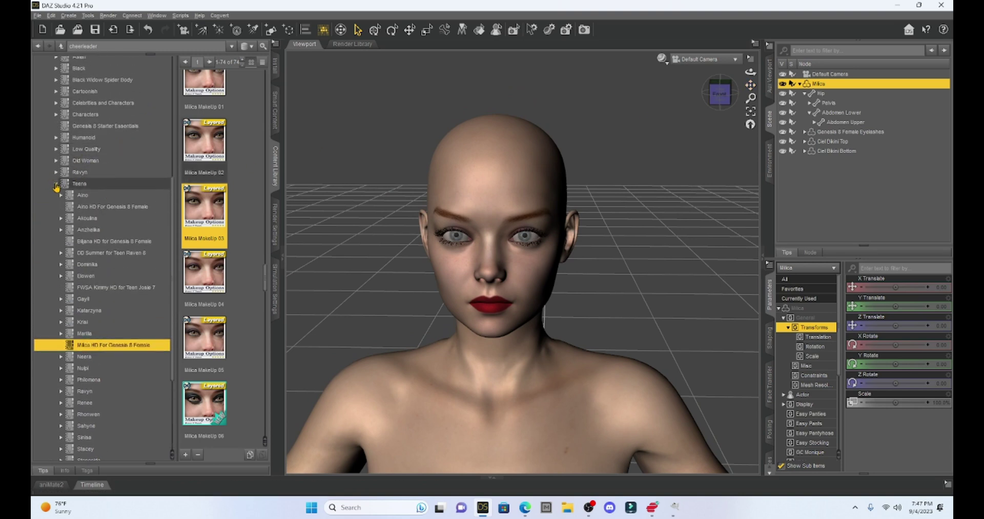
left_click(56, 185)
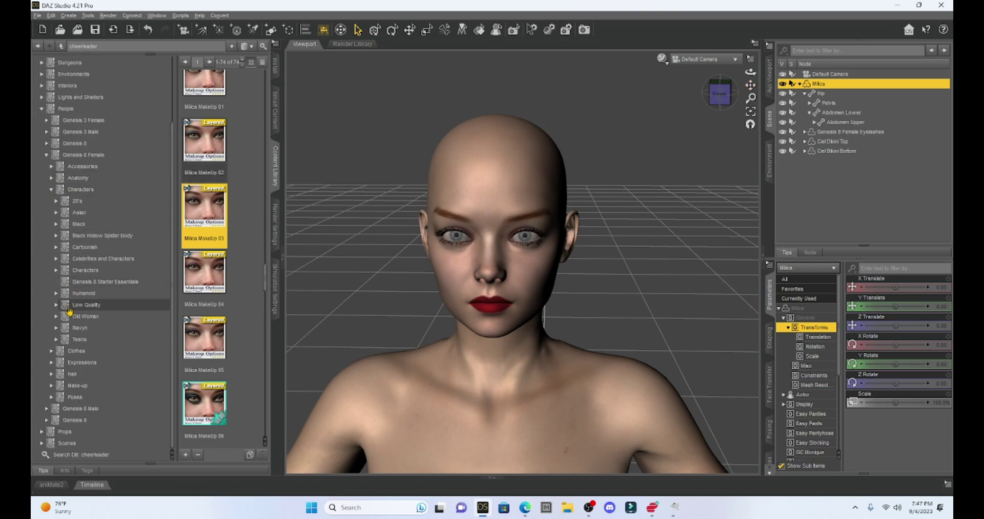
left_click(52, 374)
scroll(123, 273, "down", 2)
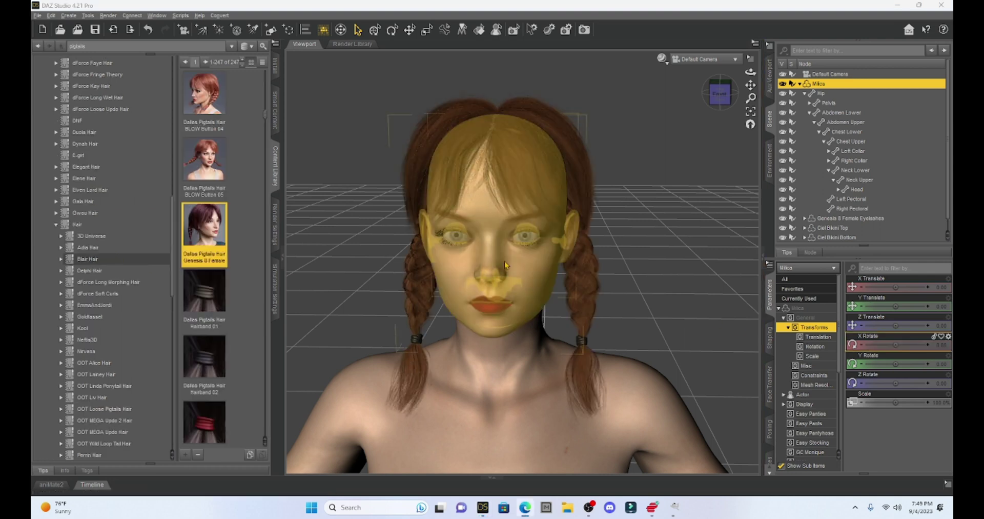
- Select the Dallas Pigtails Hair in the scene and apply the Dallas Pigtails Hair Base Color 05 material
scroll(837, 189, "down", 1)
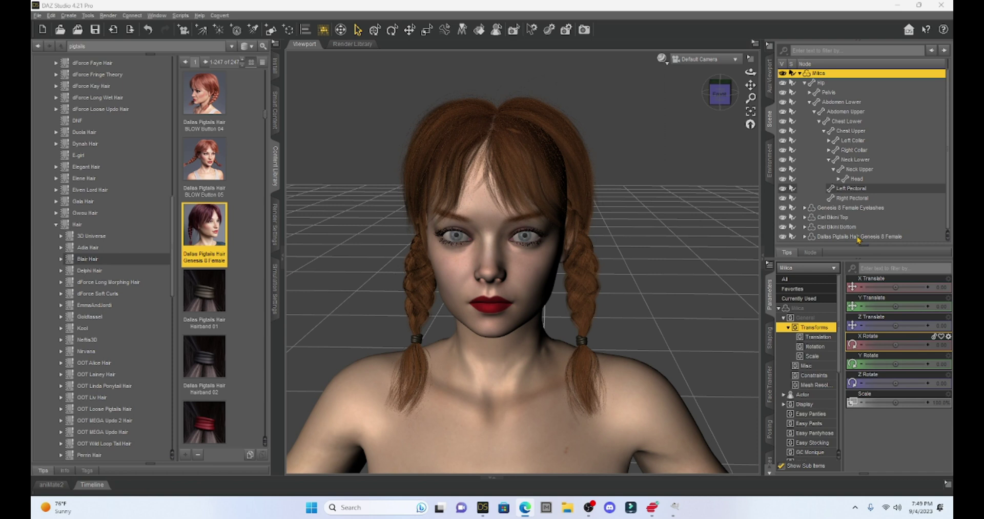
left_click(857, 237)
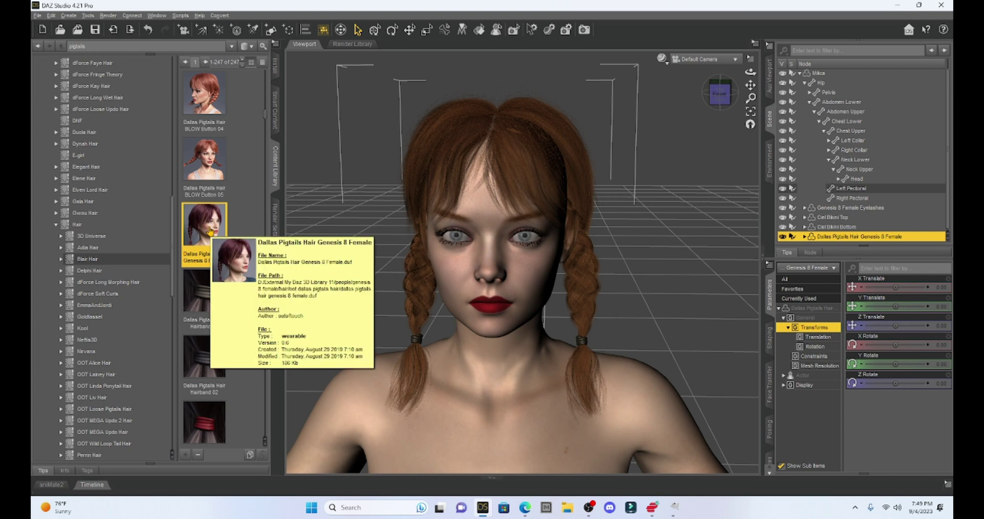
scroll(210, 232, "down", 3)
scroll(211, 231, "up", 3)
scroll(210, 231, "down", 10)
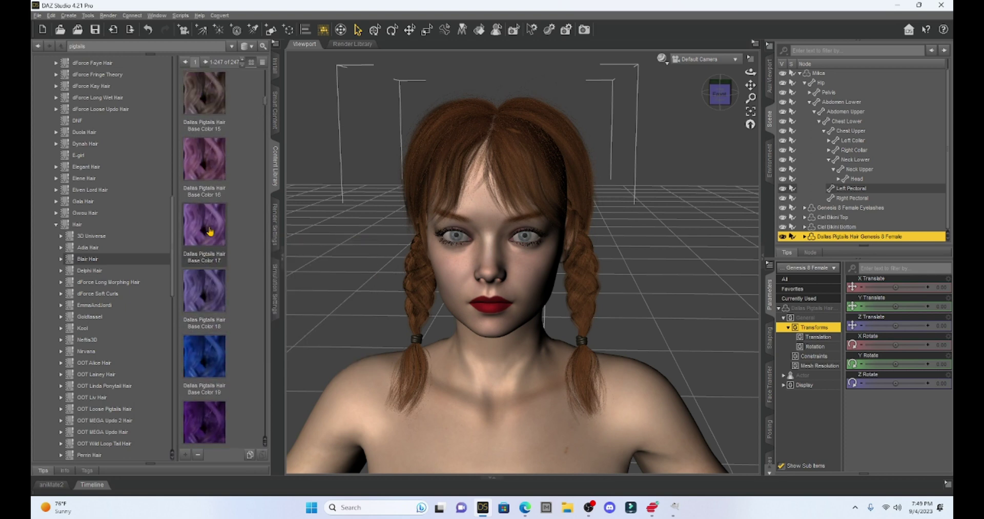
scroll(210, 232, "up", 9)
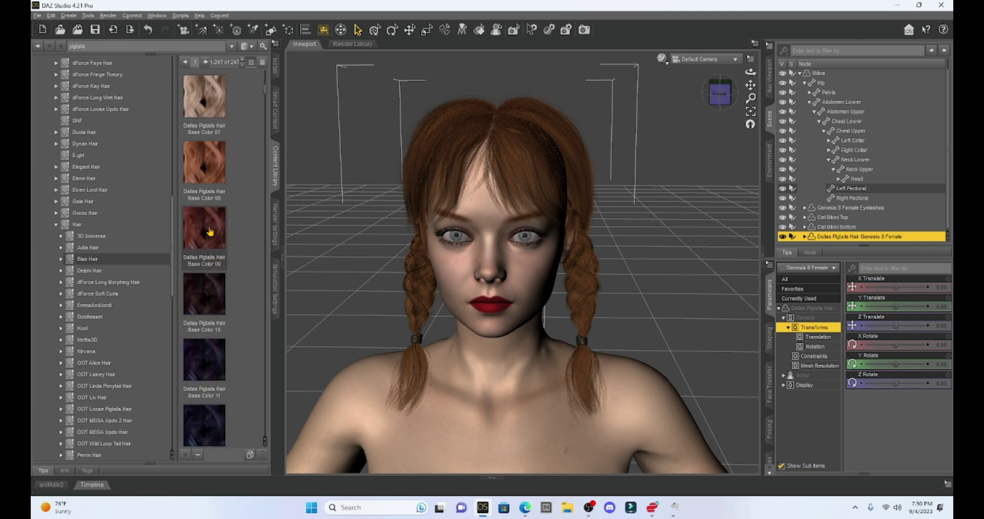
scroll(210, 231, "up", 4)
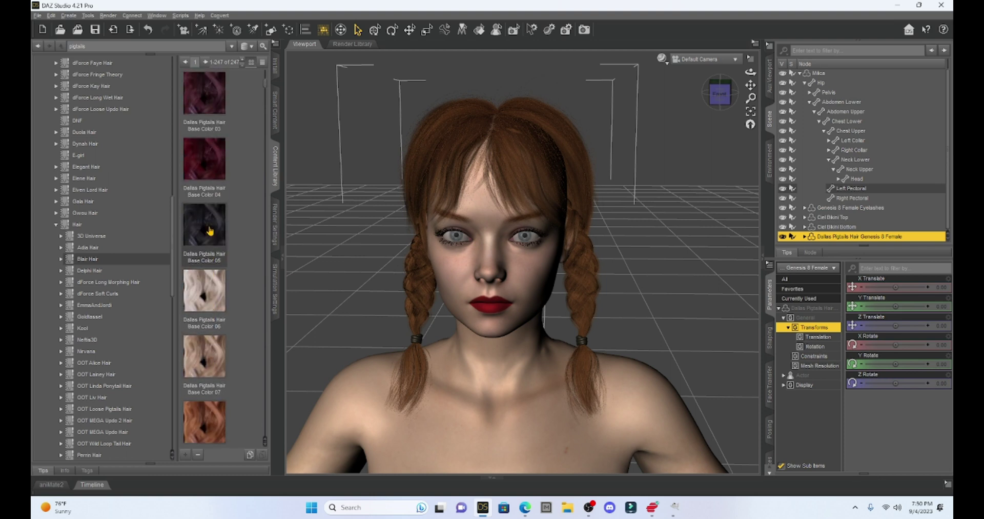
double_click(210, 230)
- Frame most of the body at a slight angle and select the Milica figure
scroll(537, 263, "down", 5)
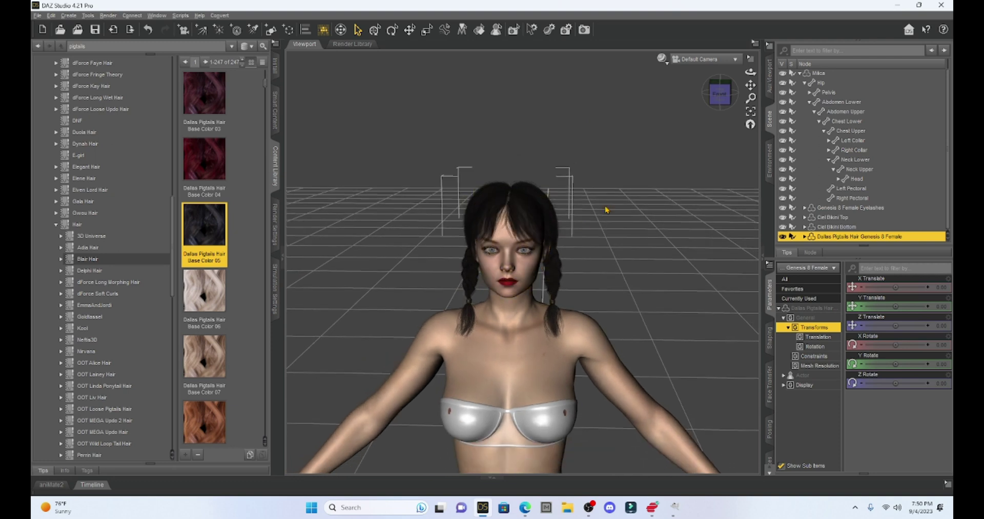
left_click_drag(750, 85, 710, 94)
scroll(688, 207, "down", 2)
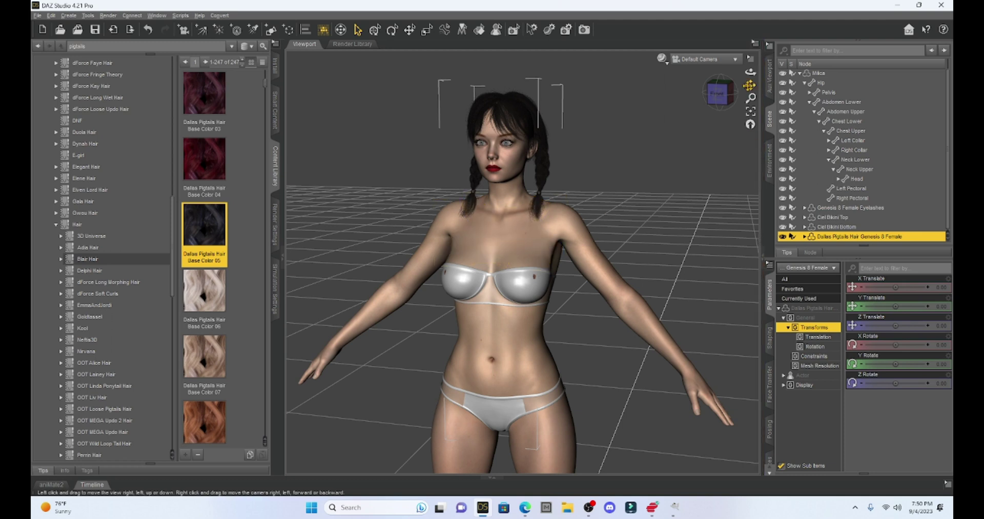
left_click_drag(750, 84, 756, 24)
scroll(649, 231, "down", 2)
scroll(650, 235, "down", 2)
left_click_drag(750, 85, 735, 45)
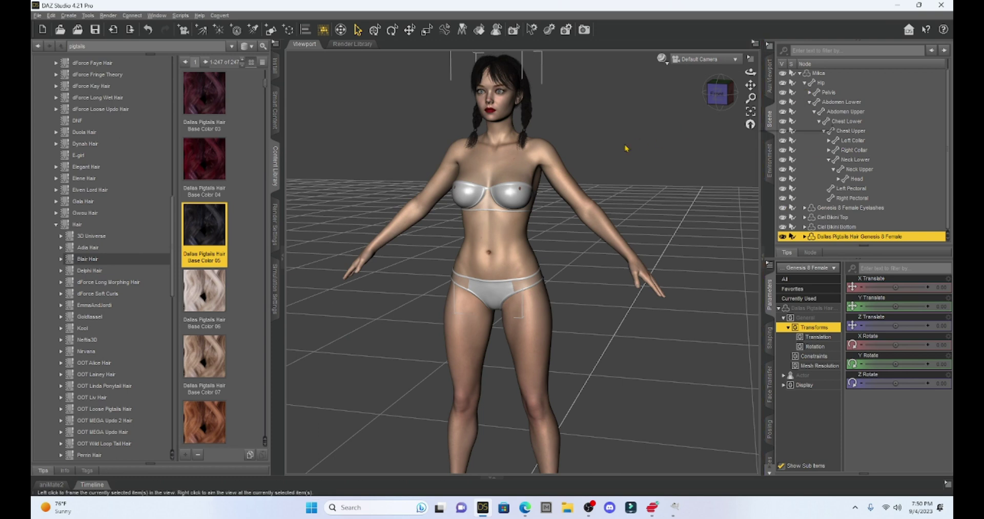
left_click(490, 234)
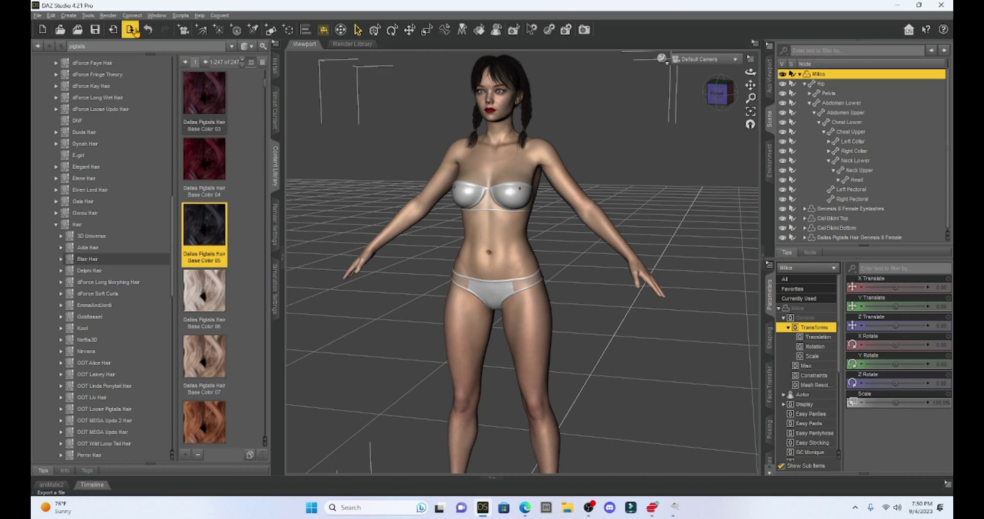
- Search the content library for "cheer" and load the High School Cheer ! Load All outfit onto the figure
double_click(114, 46)
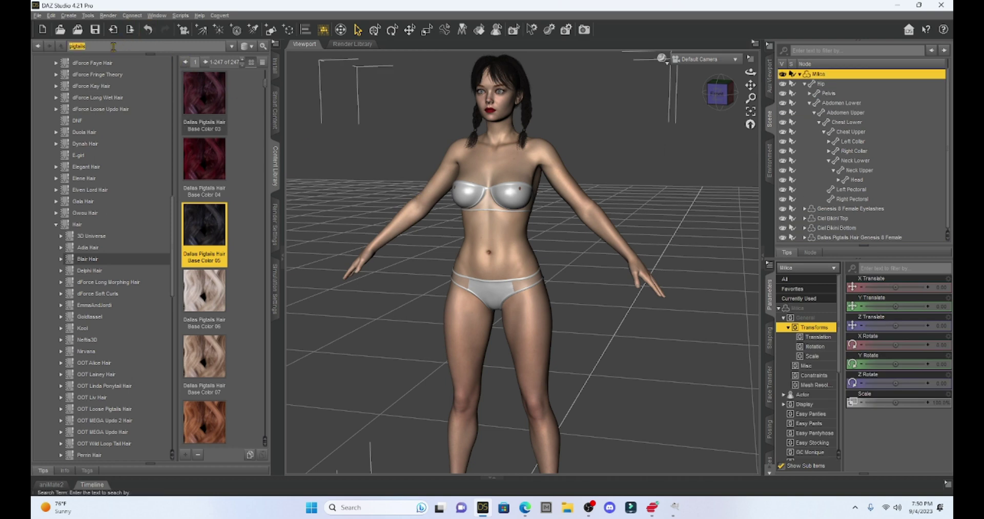
type("cheer")
key("Return")
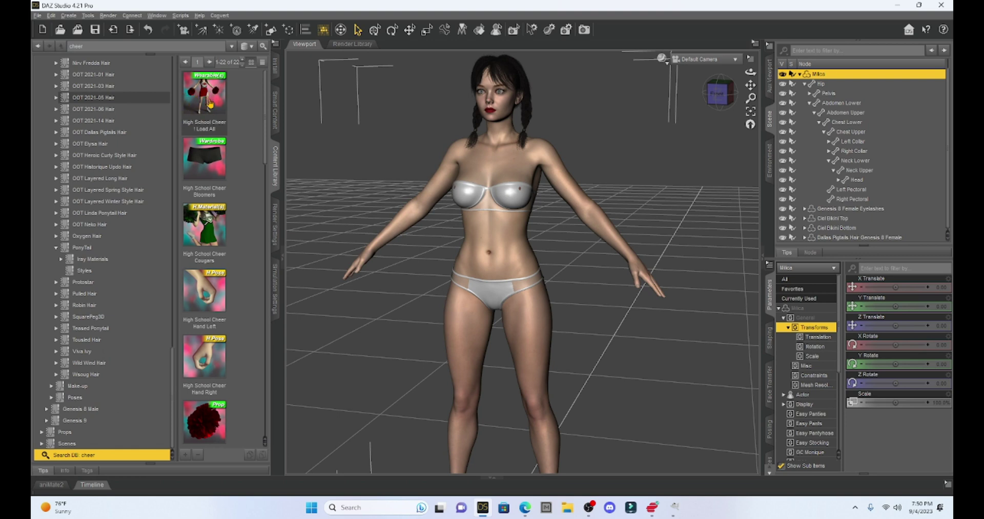
mouse_move(201, 107)
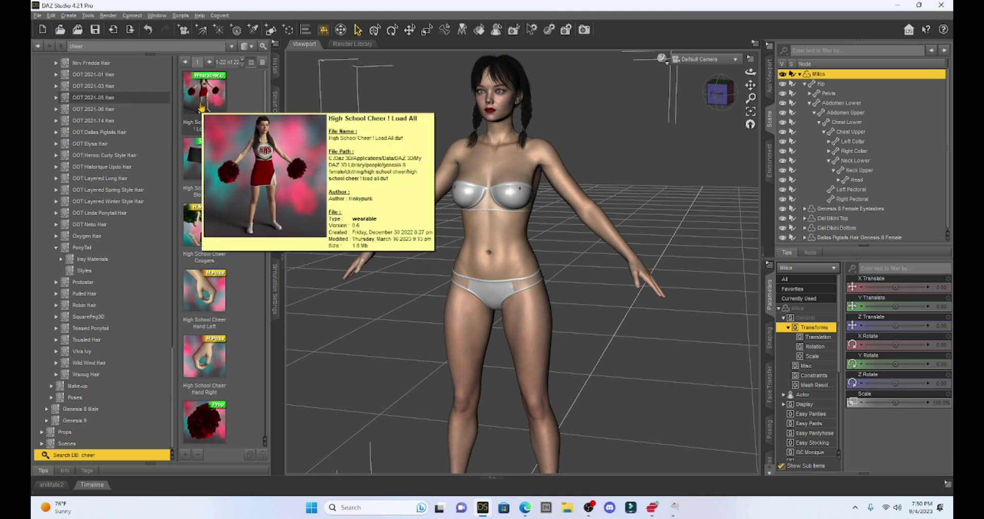
double_click(202, 108)
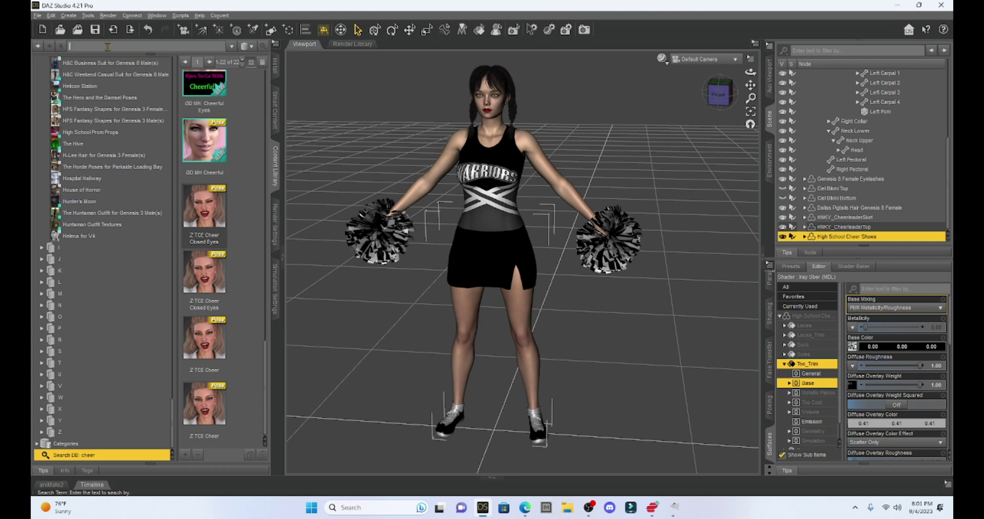
- Search the content library for "cheerleader" and apply the Z TCE 02 Genesis 8 Female Mirror pose to the Milica figure
type("eerleader")
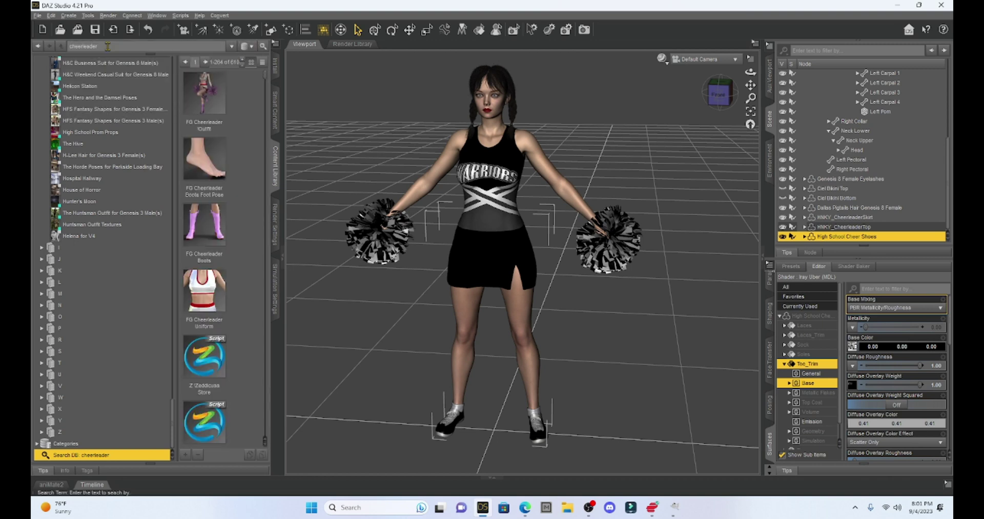
scroll(215, 246, "down", 10)
scroll(226, 253, "down", 10)
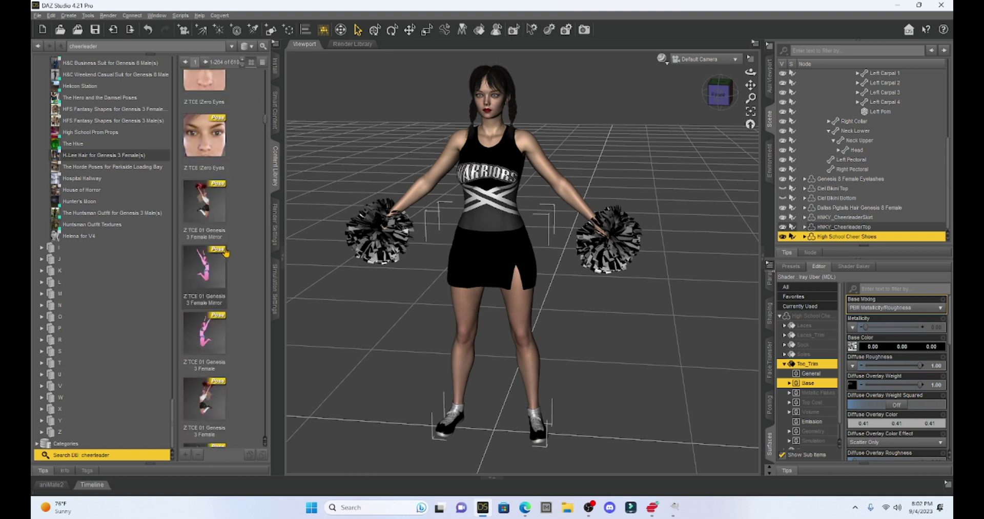
scroll(225, 252, "down", 3)
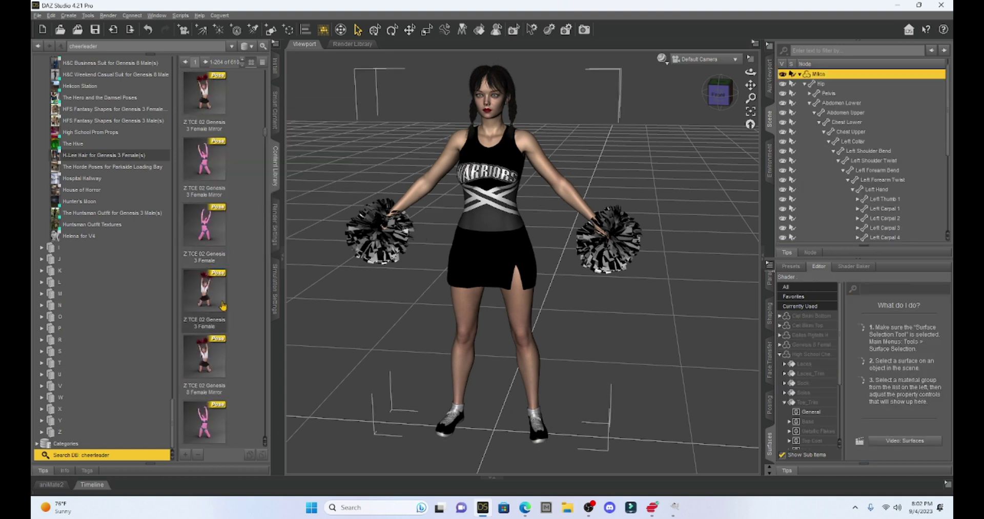
mouse_move(210, 368)
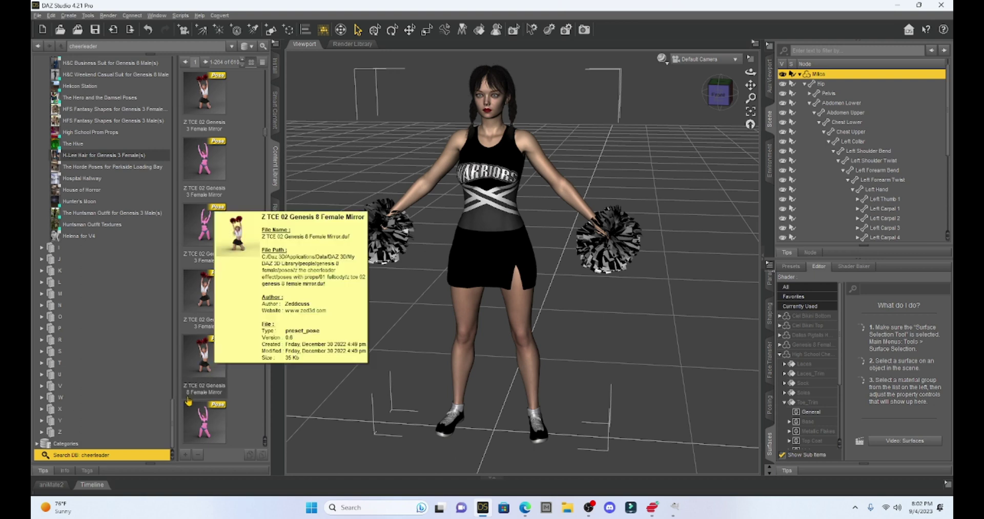
left_click(200, 354)
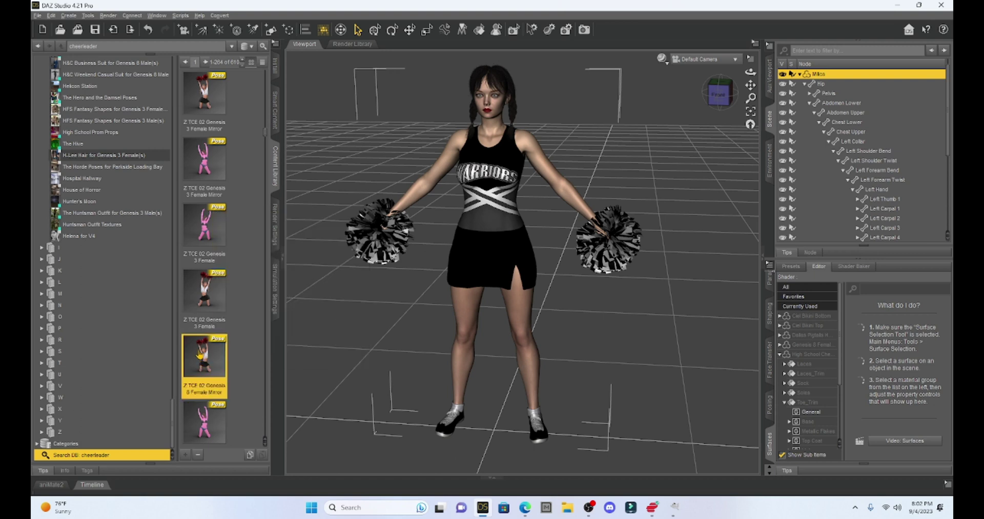
double_click(200, 353)
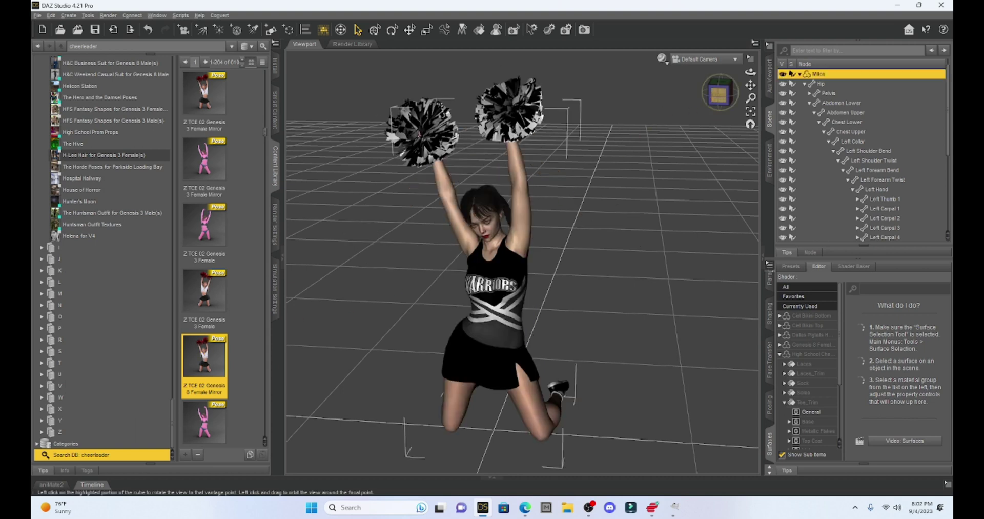
- Select the figure's head and tilt it up by setting its Bend to about -5.6
left_click_drag(719, 95, 721, 108)
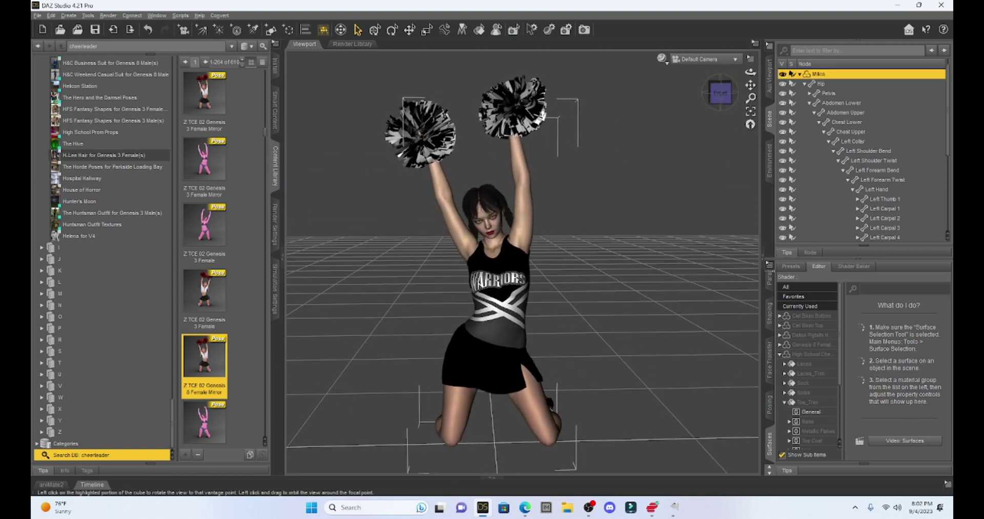
left_click(490, 227)
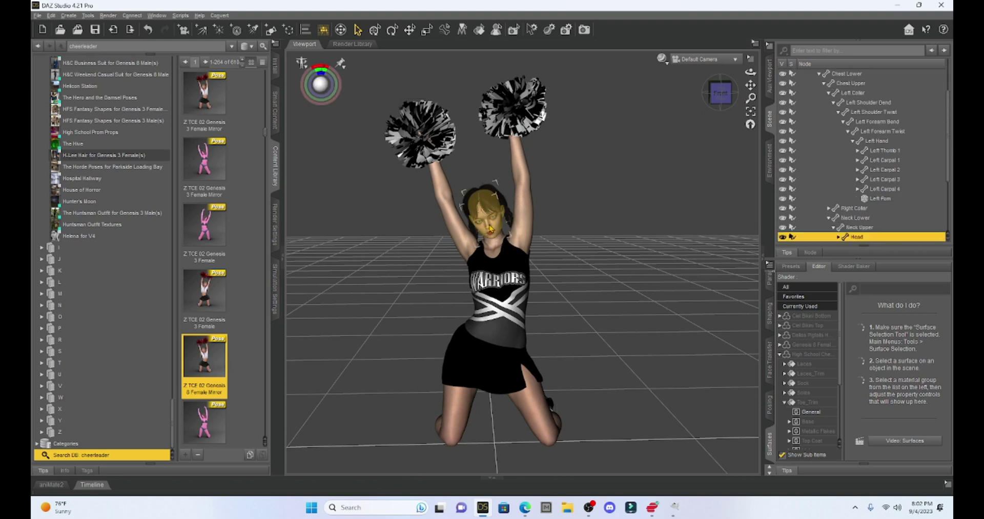
left_click(768, 285)
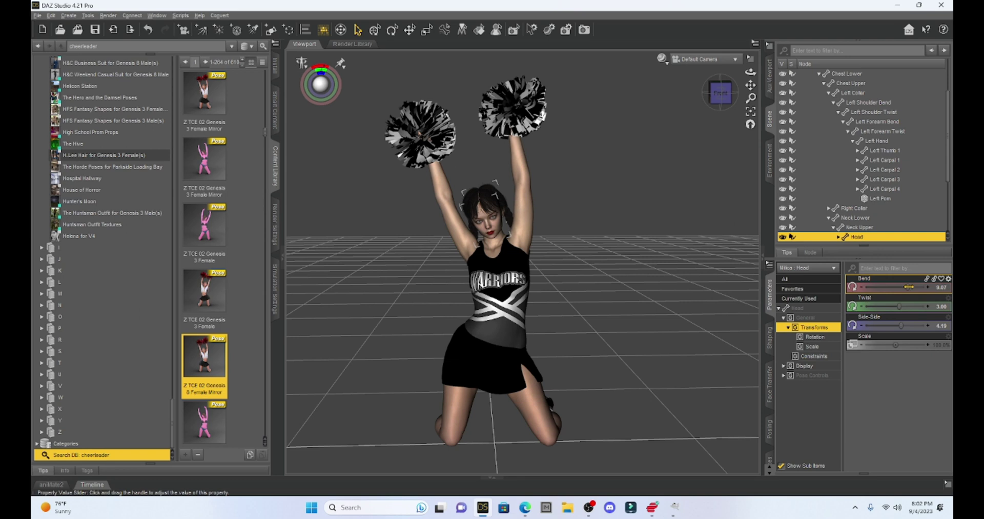
left_click_drag(909, 286, 893, 287)
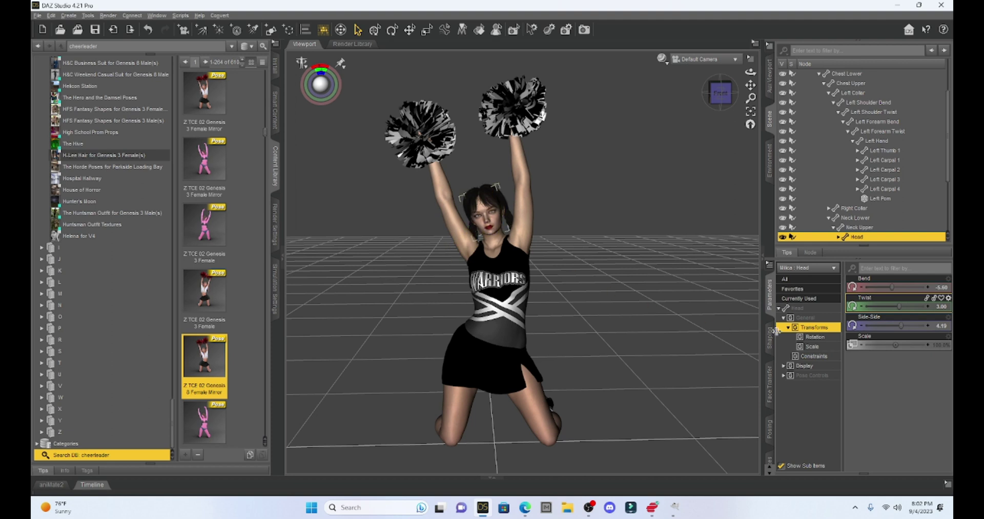
- Set the head's Smile Open Full Face HD pose control to 100%
left_click(805, 378)
scroll(887, 351, "down", 5)
scroll(887, 351, "down", 10)
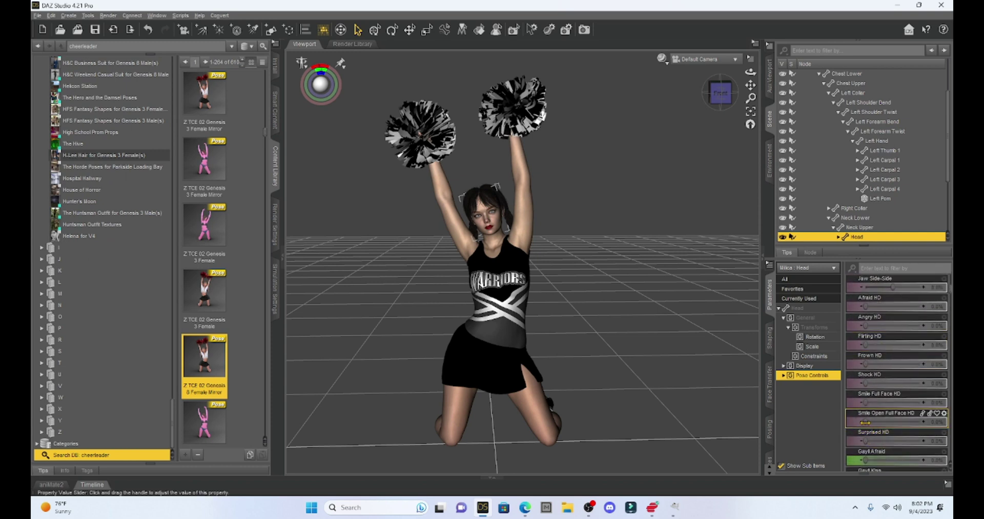
left_click_drag(866, 422, 943, 422)
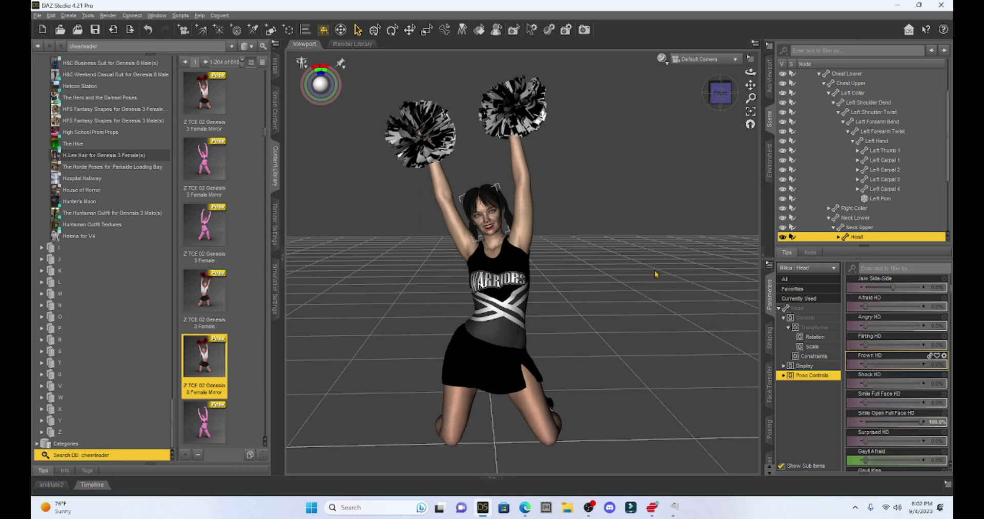
- Run the dForce simulation on the current frame to drape the cheer outfit over the kneeling pose
left_click_drag(750, 84, 760, 81)
scroll(659, 184, "up", 3)
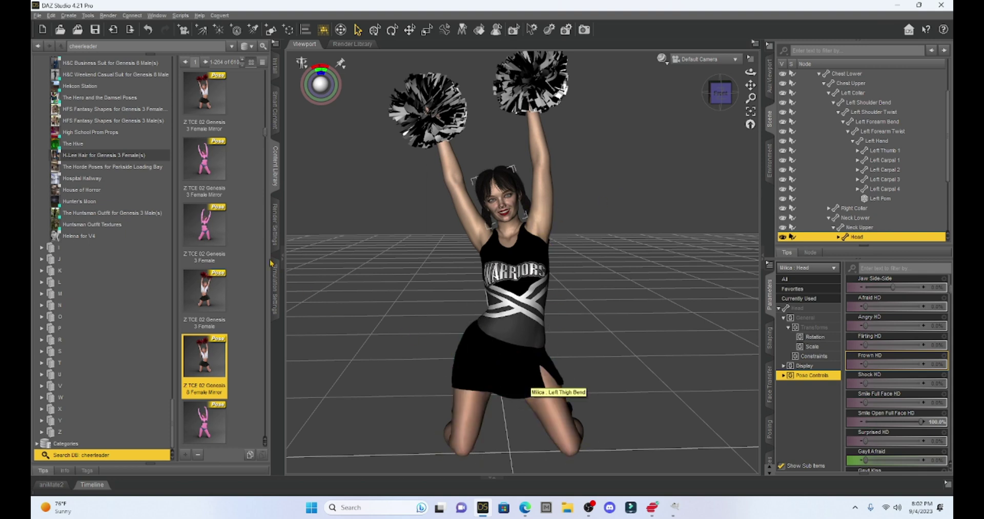
left_click(273, 277)
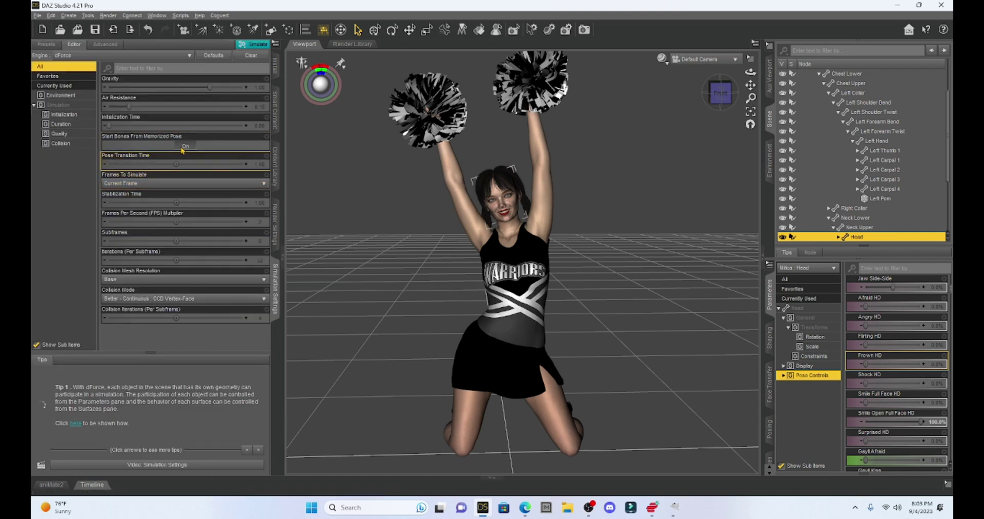
left_click(253, 44)
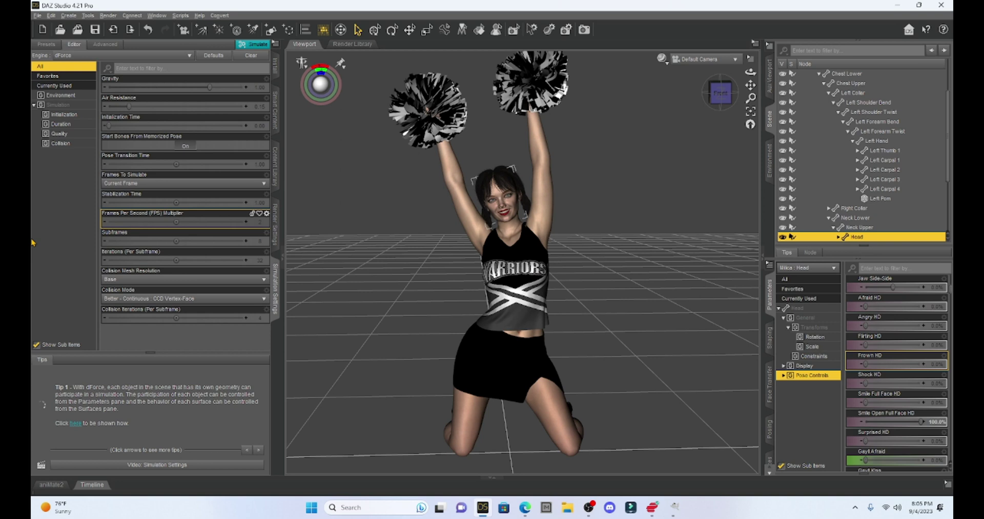
- Frame the kneeling figure from the front and add a new spotlight to the scene
left_click_drag(721, 93, 725, 392)
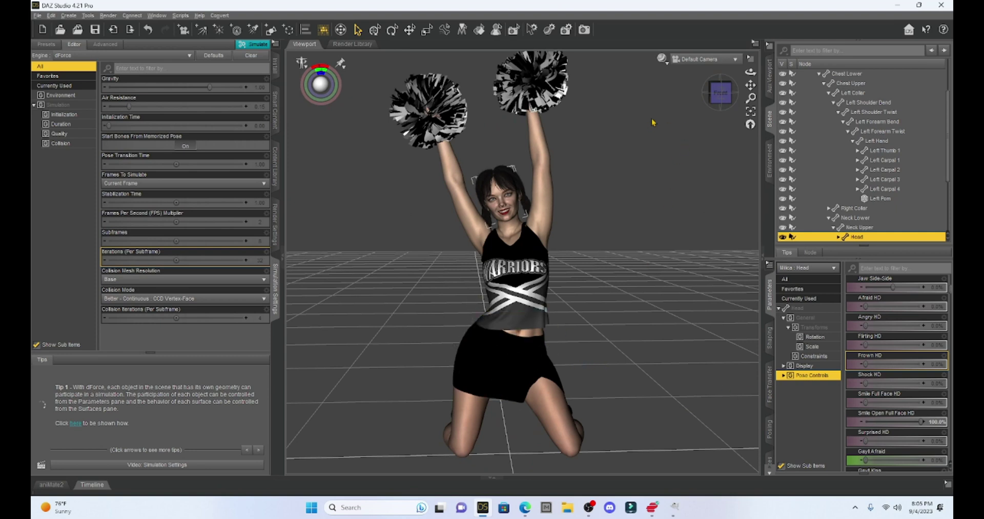
left_click_drag(752, 86, 748, 92)
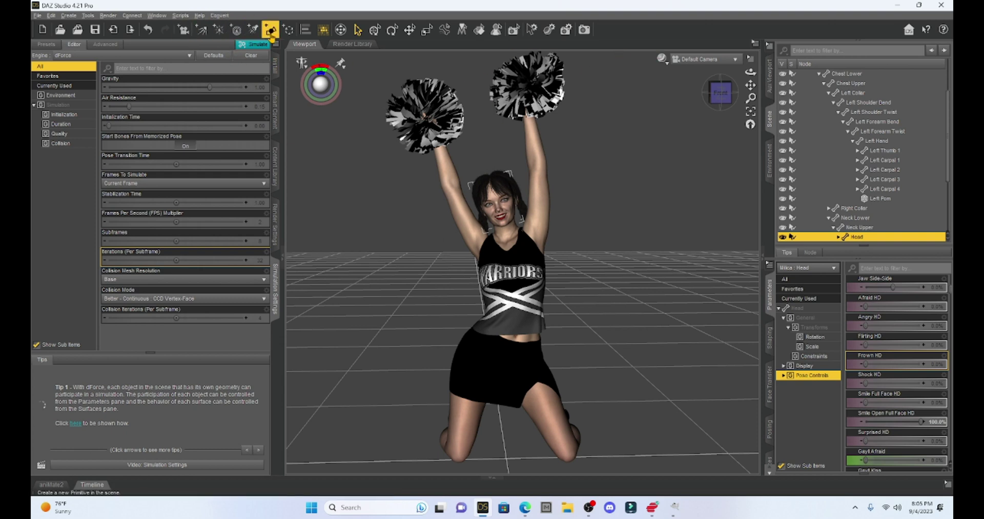
left_click(254, 30)
left_click(431, 289)
left_click(511, 335)
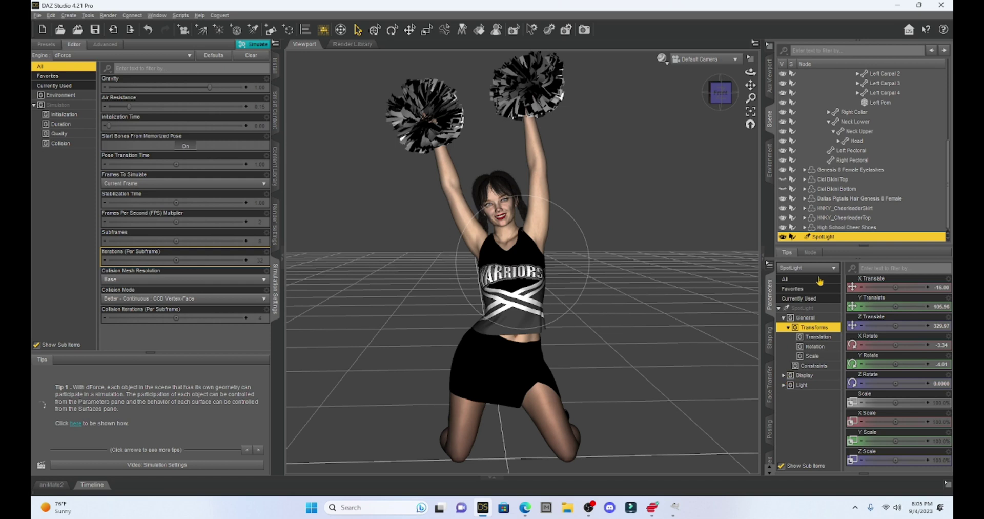
- Set the spotlight's light geometry to Rectangle and increase its luminous flux
left_click(784, 385)
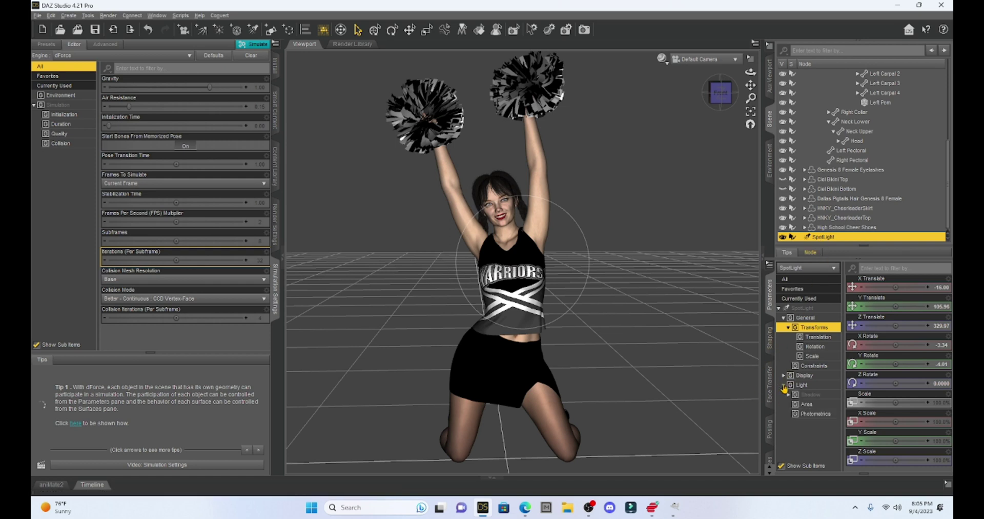
left_click(807, 404)
left_click(895, 287)
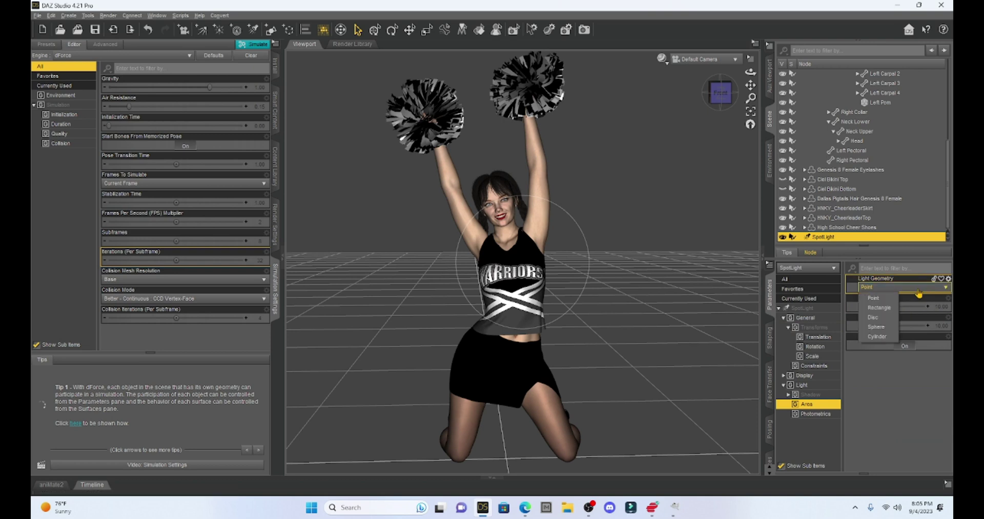
left_click(888, 309)
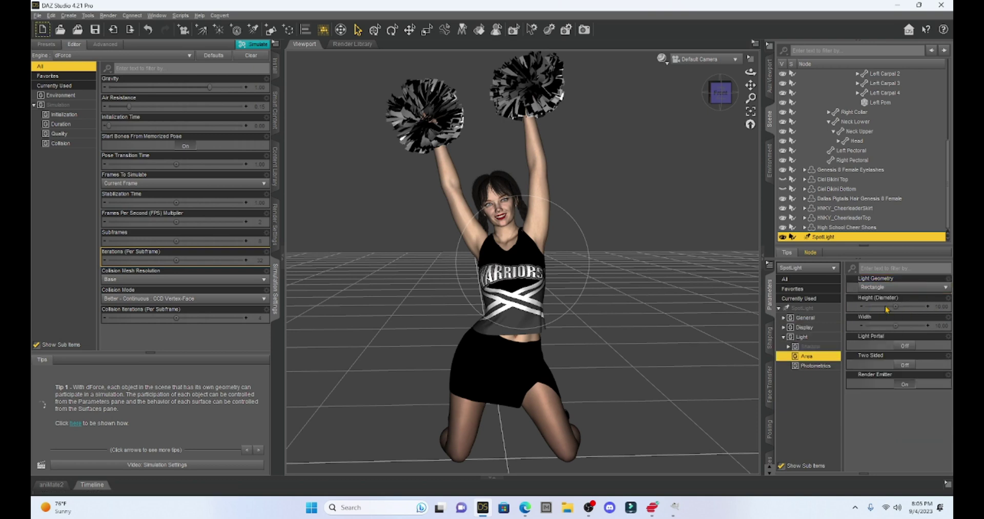
left_click(807, 369)
left_click(939, 288)
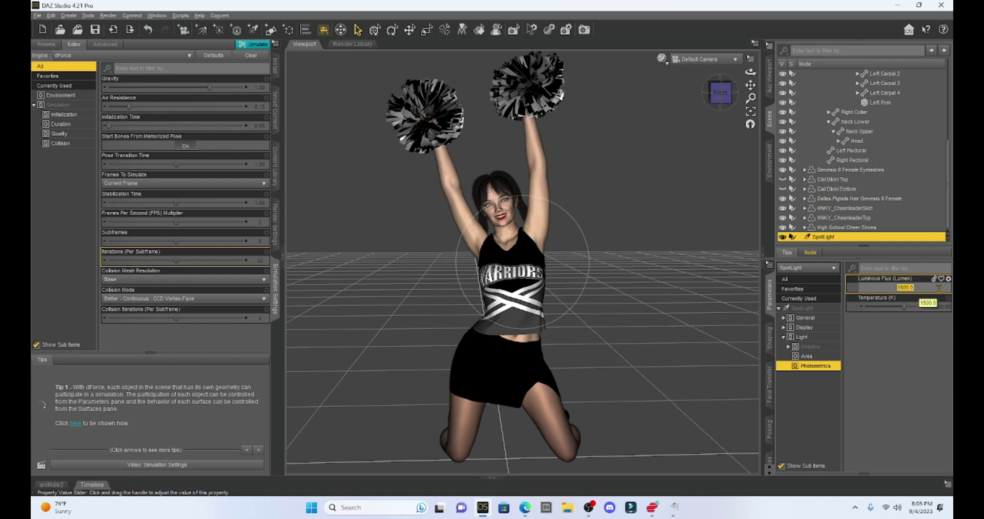
key("BackSpace")
key("Return")
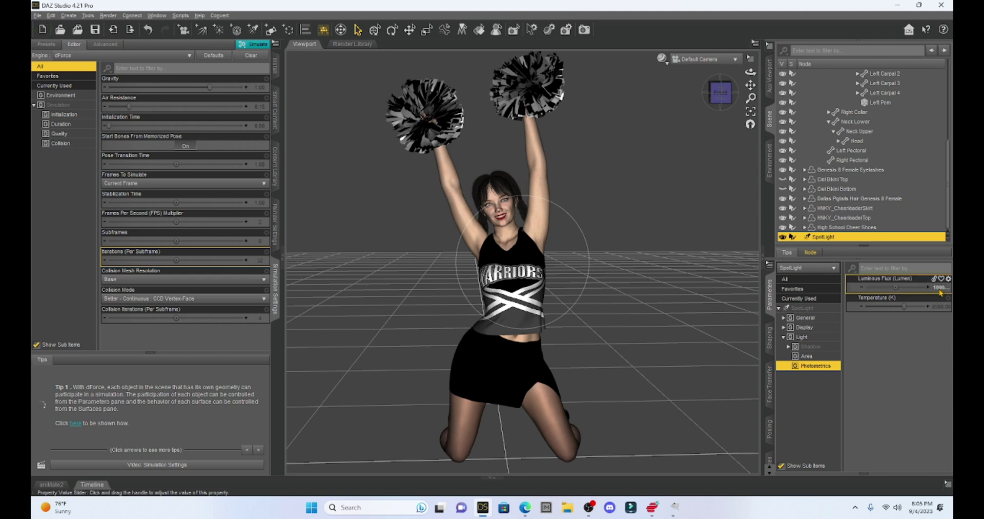
- Look through the SpotLight and reposition it so it shines on the figure from the front and slightly above
left_click(697, 59)
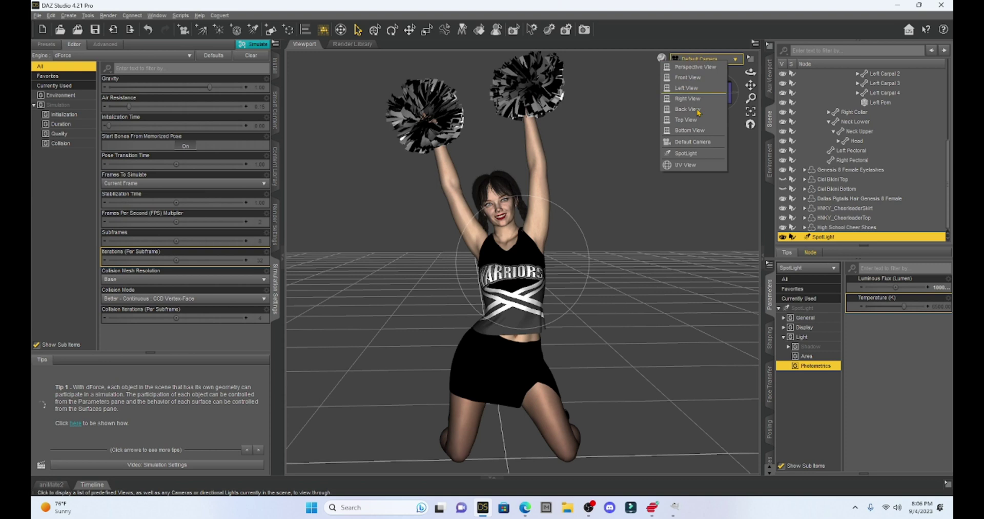
left_click(686, 154)
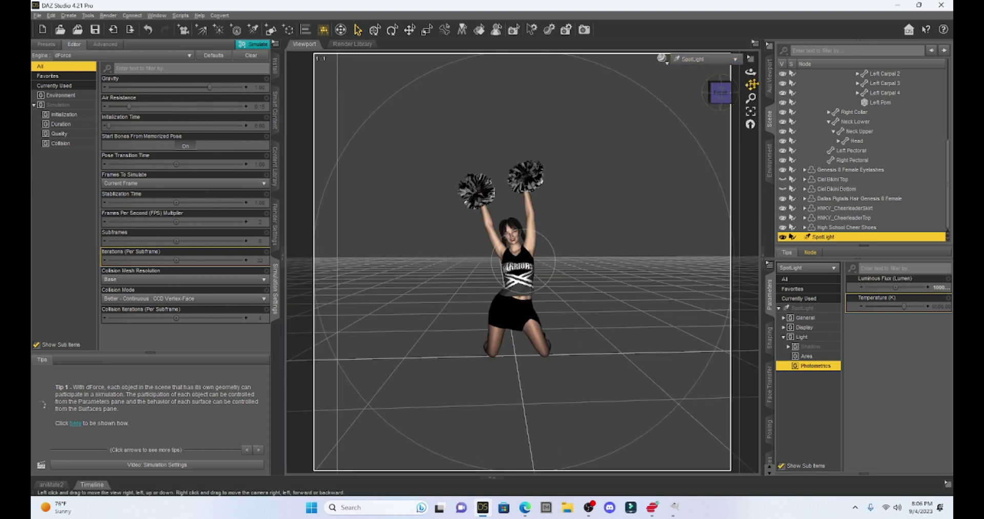
left_click_drag(751, 86, 768, 168)
mouse_move(719, 101)
left_mouse_down()
mouse_move(721, 134)
mouse_move(719, 100)
left_mouse_up()
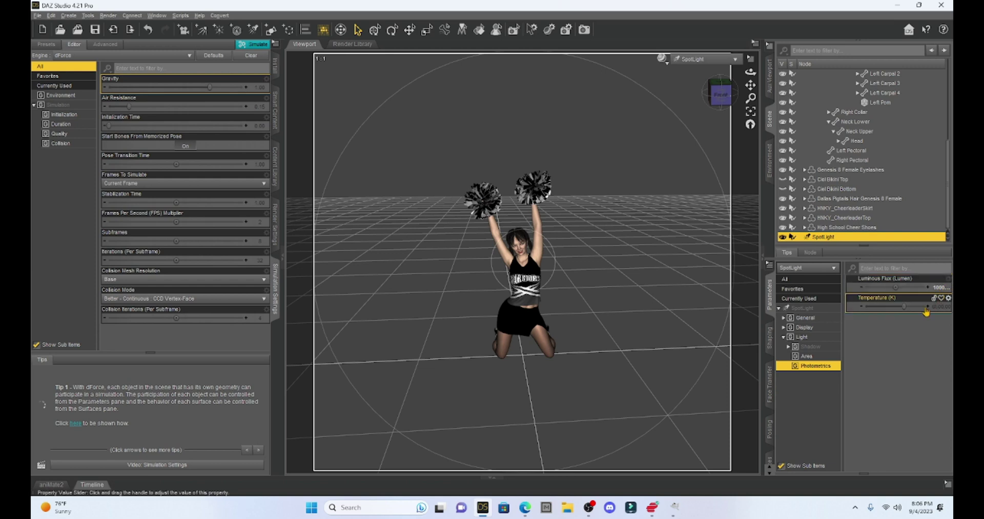
- Duplicate the spotlight and, looking through SpotLight (2), aim the copy at the figure from above her right side
left_click(51, 16)
mouse_move(66, 60)
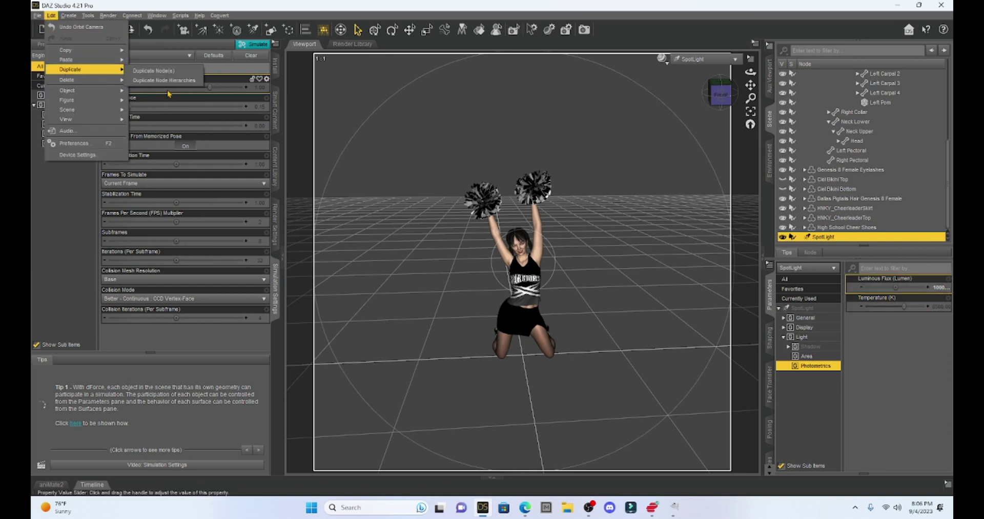
left_click(162, 76)
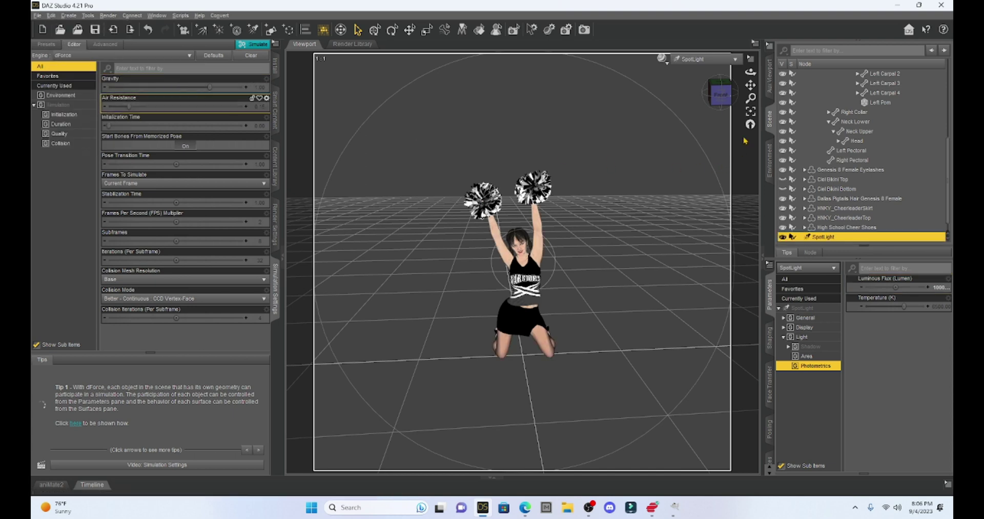
left_click(713, 61)
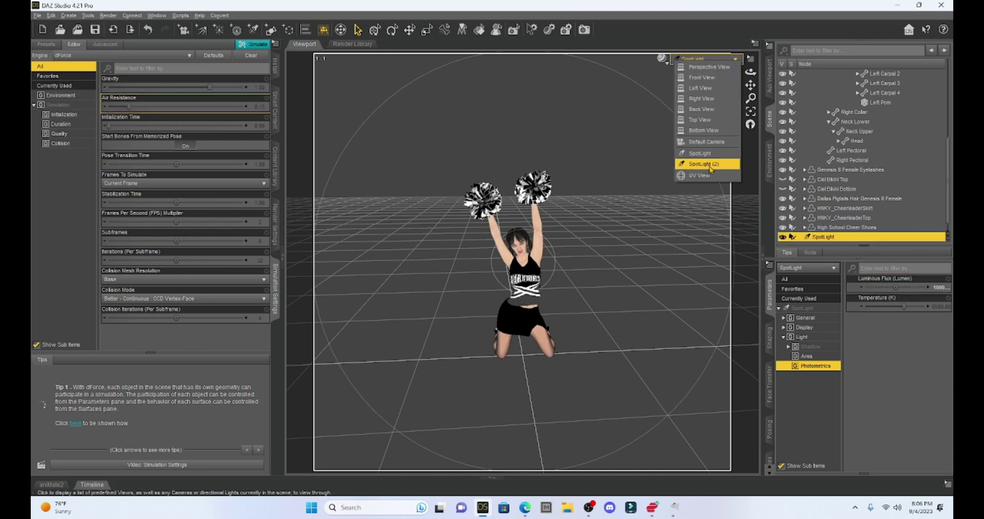
left_click(707, 164)
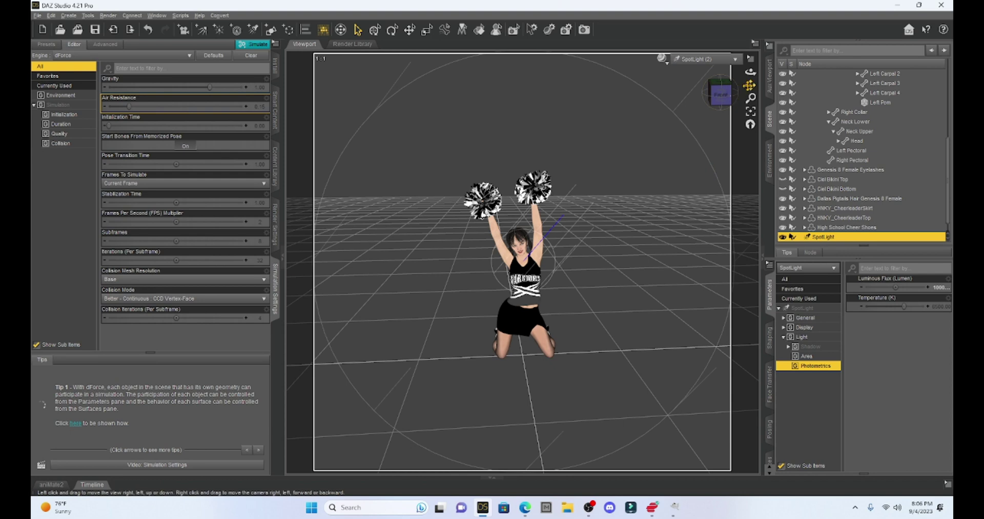
left_click_drag(751, 85, 696, 107)
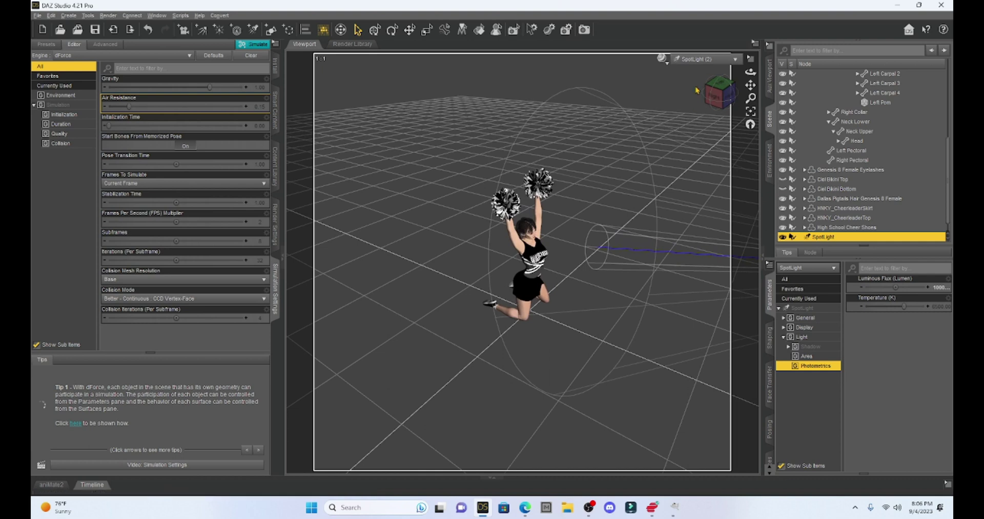
- Look through the front SpotLight and duplicate it to add a third spotlight to the scene
left_click(733, 59)
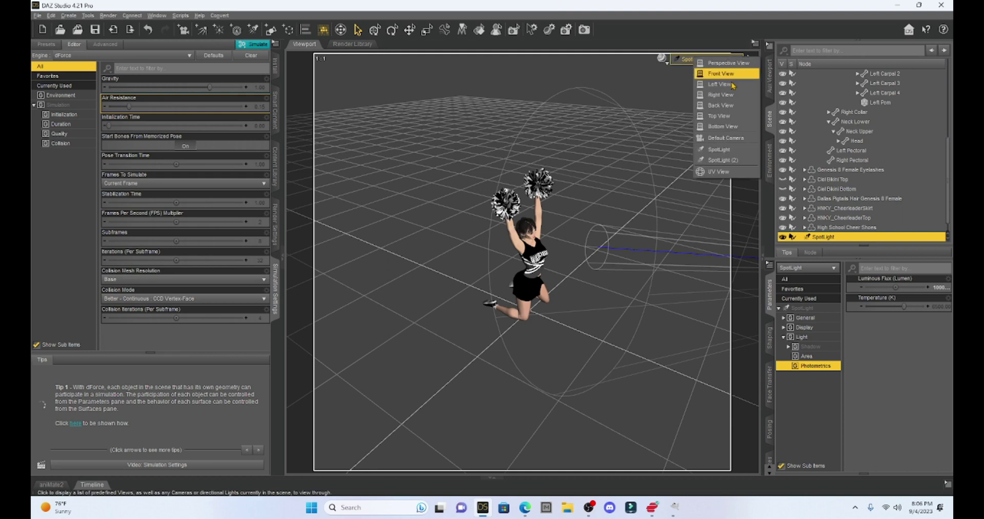
left_click(747, 151)
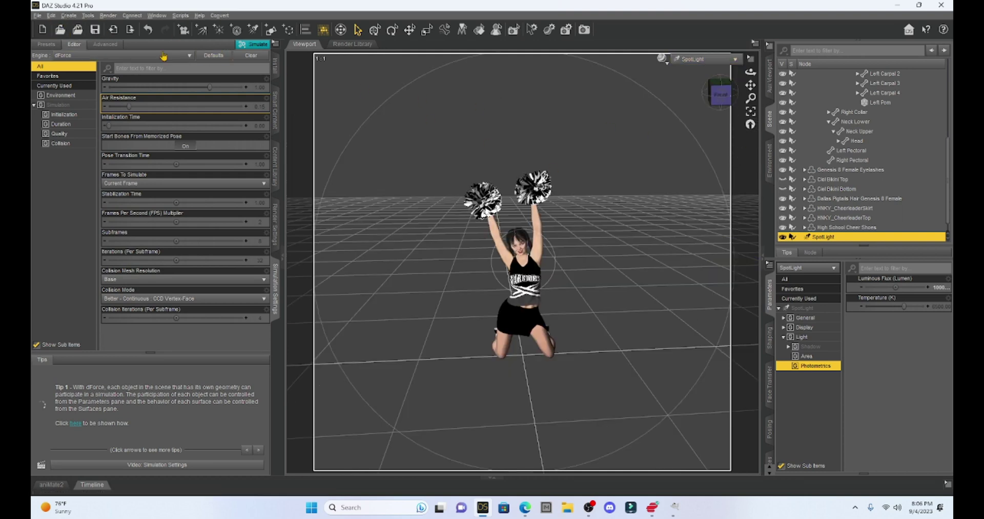
left_click(51, 15)
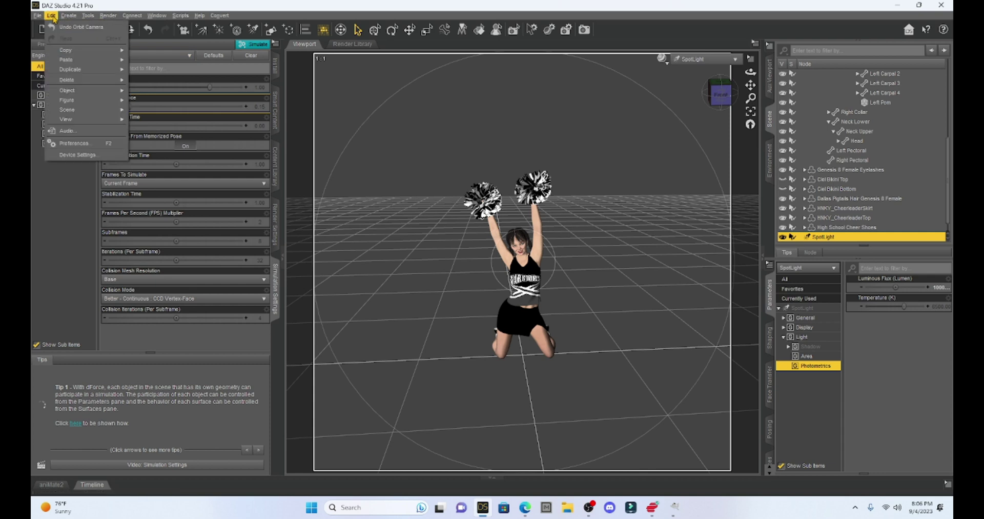
mouse_move(79, 70)
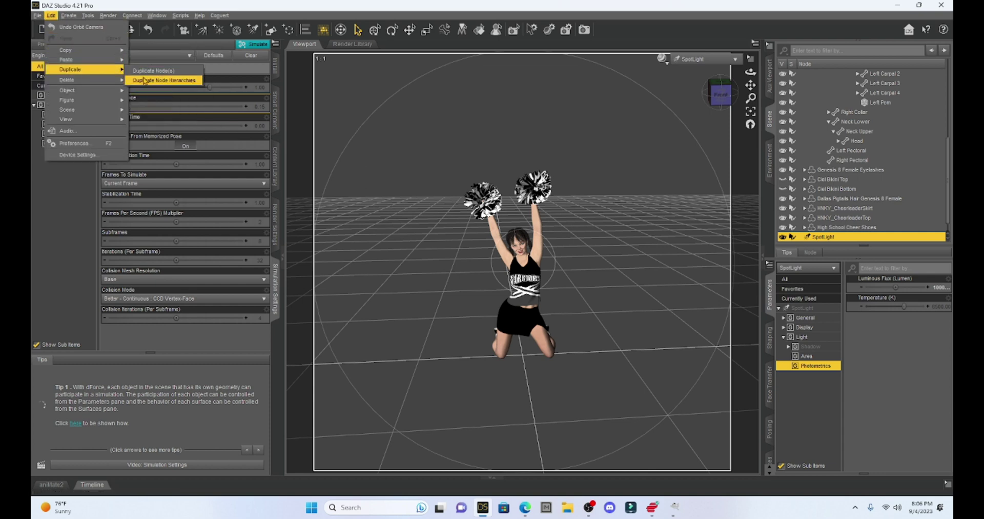
left_click(146, 81)
- Look through SpotLight (3) and aim it at the figure from above her left side
left_click(706, 59)
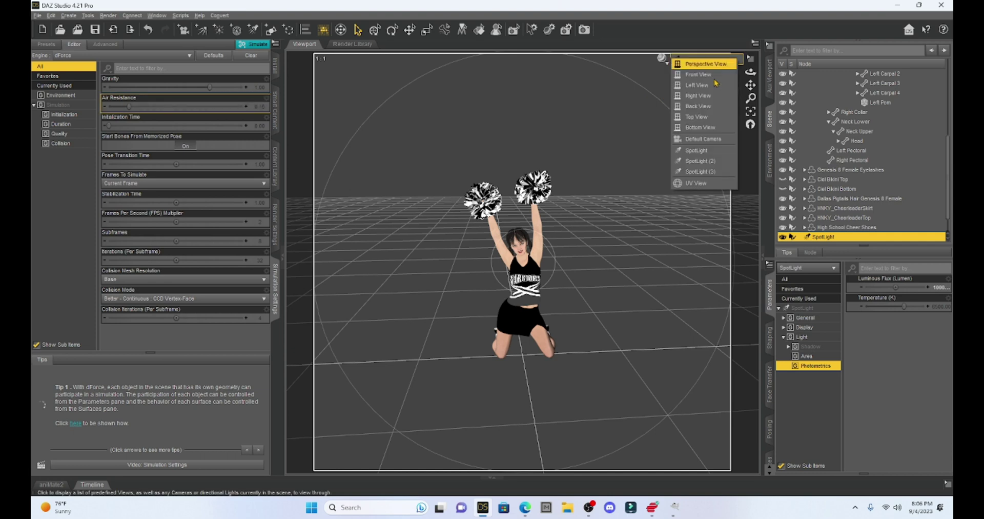
left_click(721, 177)
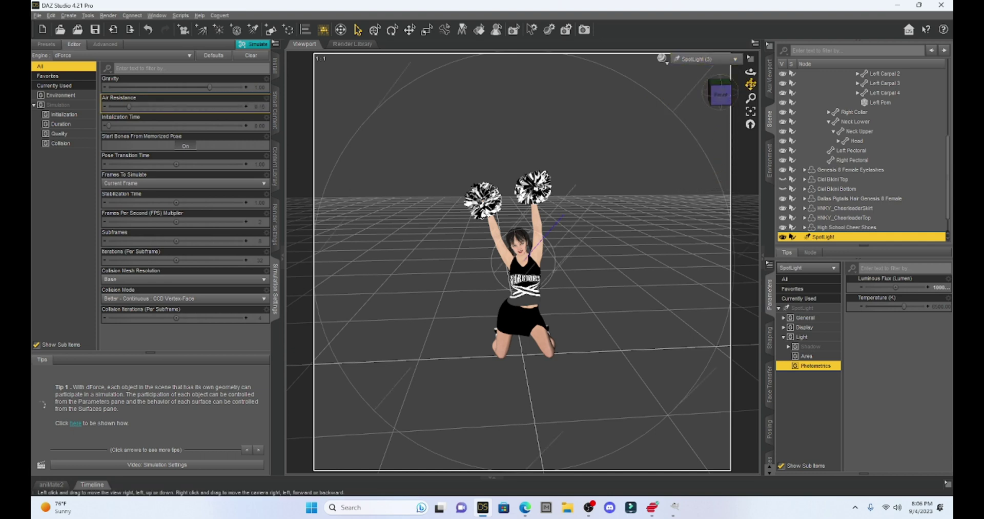
left_click_drag(751, 85, 698, 104)
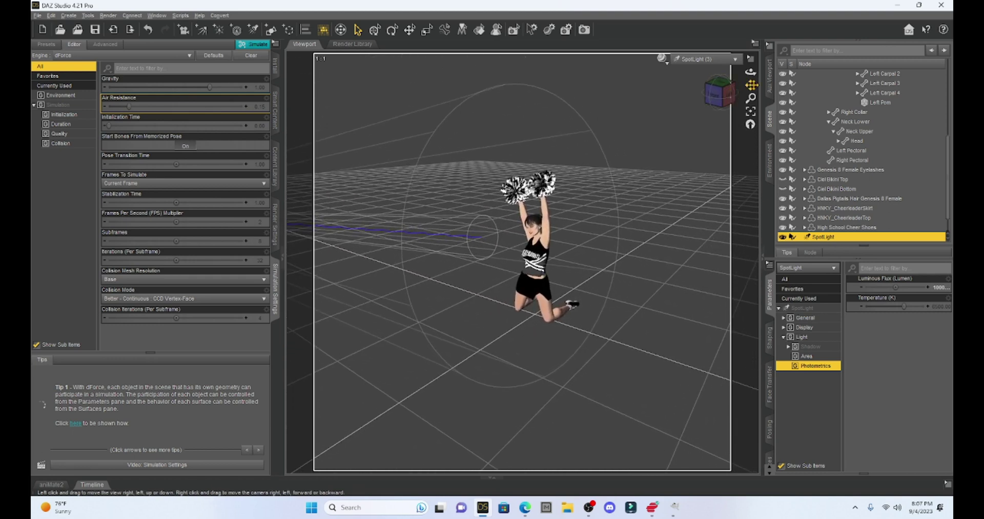
left_click_drag(750, 85, 718, 136)
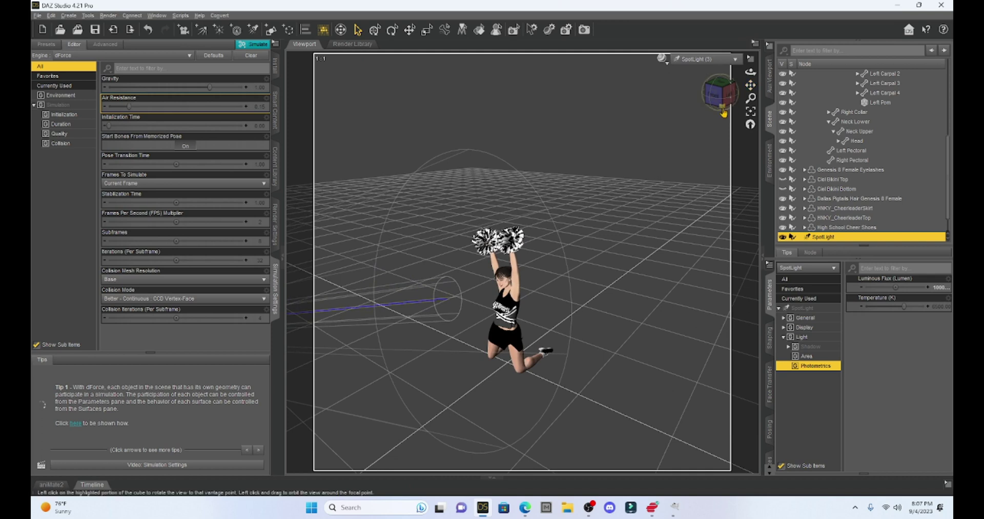
left_click_drag(716, 98, 716, 117)
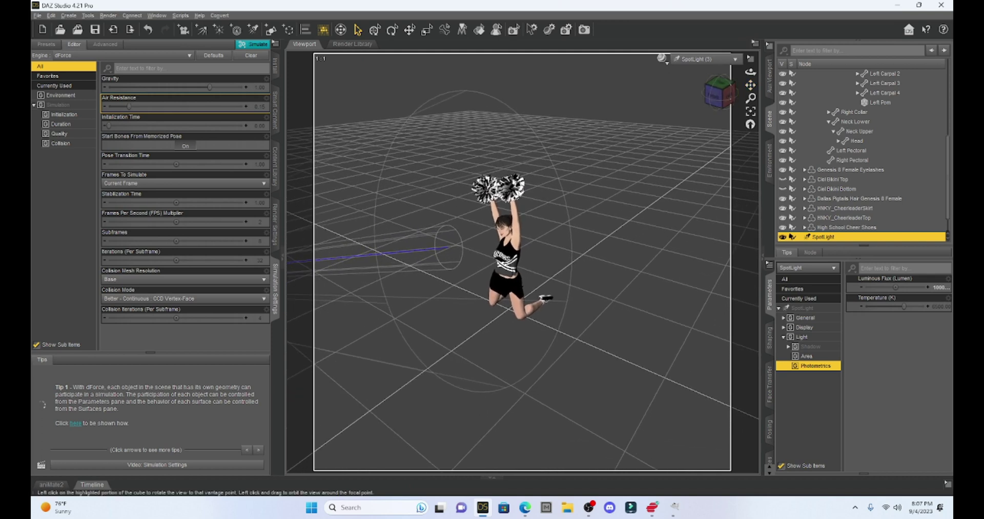
- Preview the three-spotlight lighting through the Default Camera in a rendered draw style, and return to the textured viewport
left_click(721, 60)
left_click(700, 134)
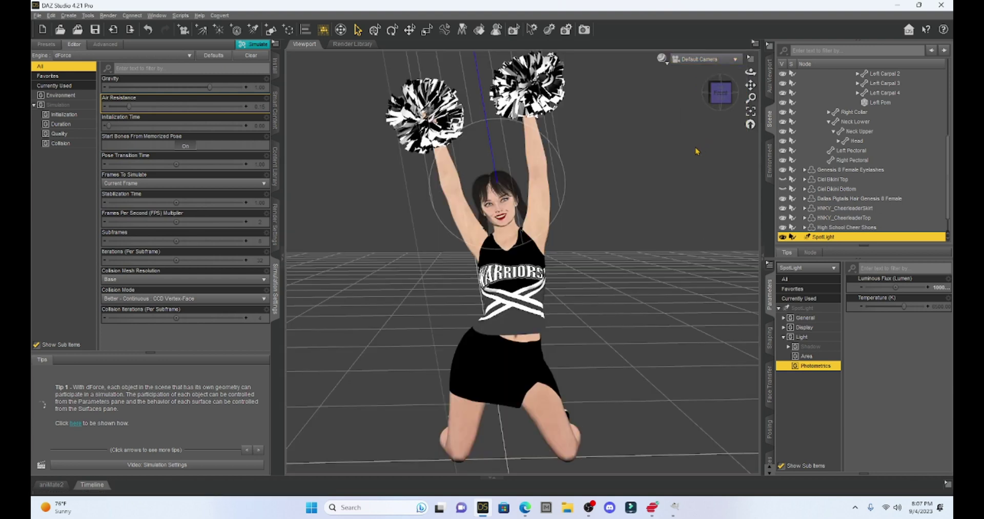
left_click(664, 61)
left_click(657, 187)
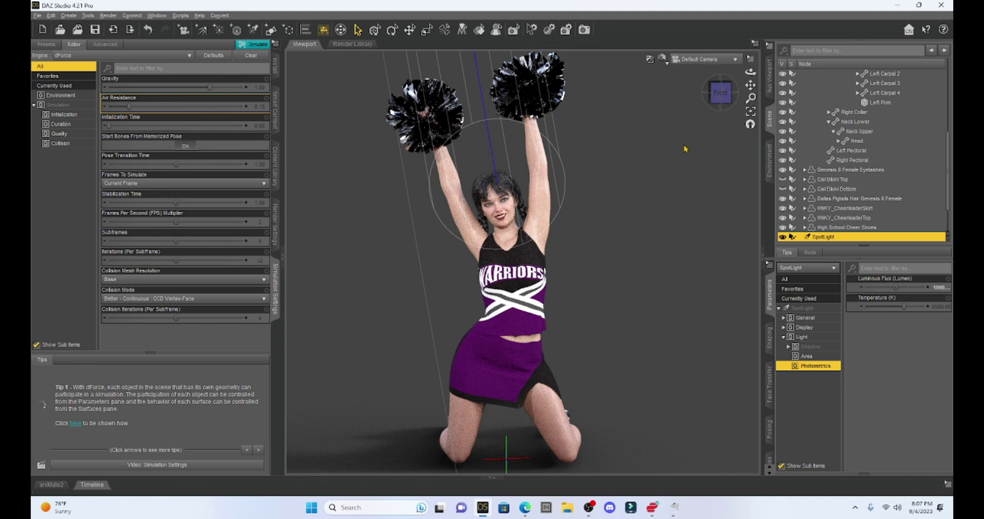
left_click(662, 59)
left_click(654, 153)
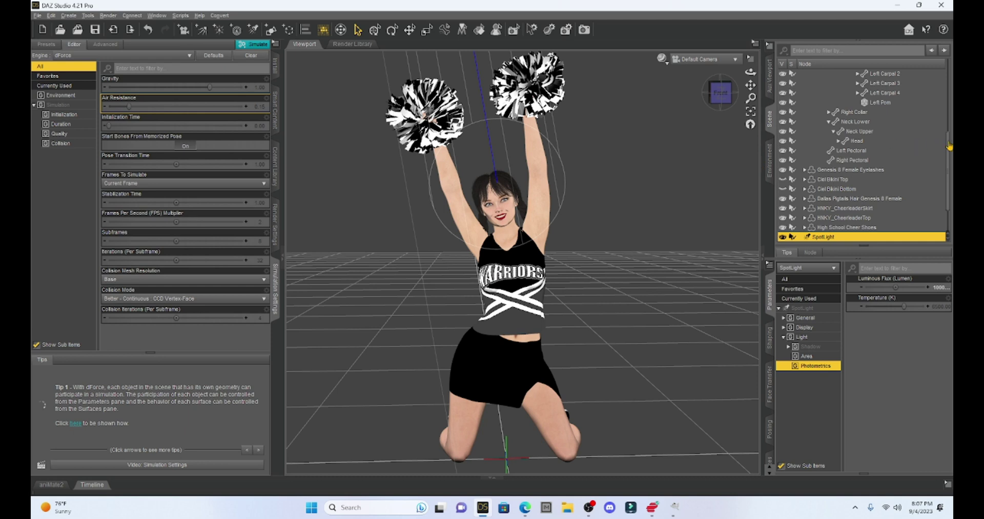
scroll(950, 146, "up", 5)
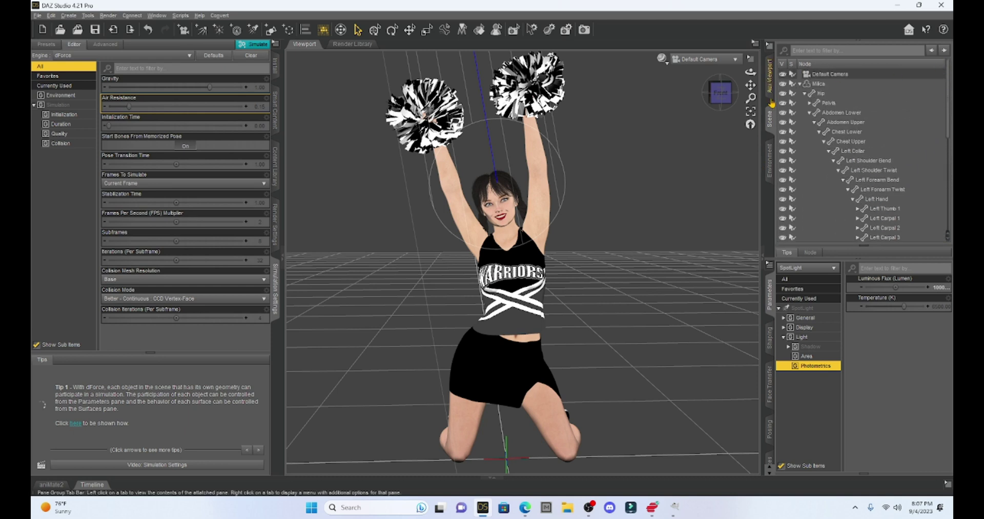
left_click(770, 161)
left_click(803, 48)
left_click(811, 71)
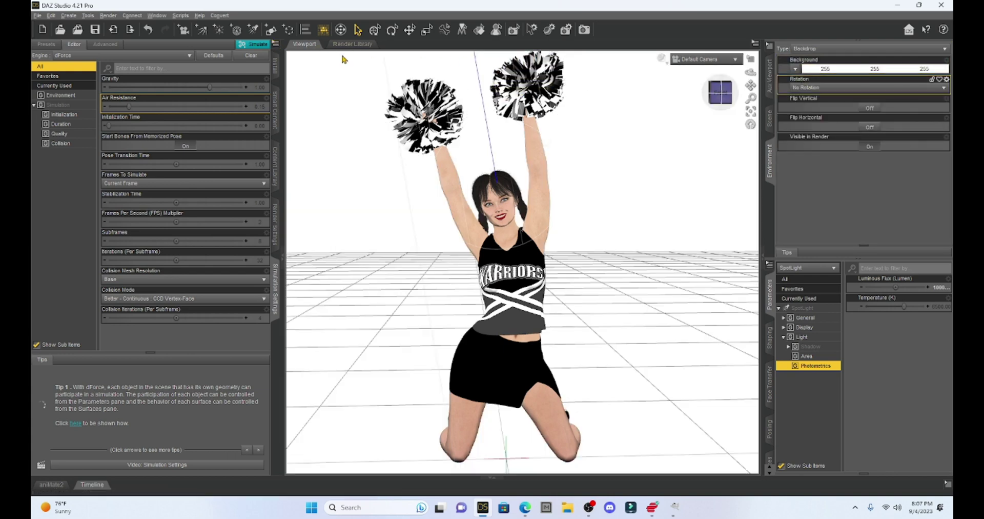
left_click(795, 68)
left_click(740, 6)
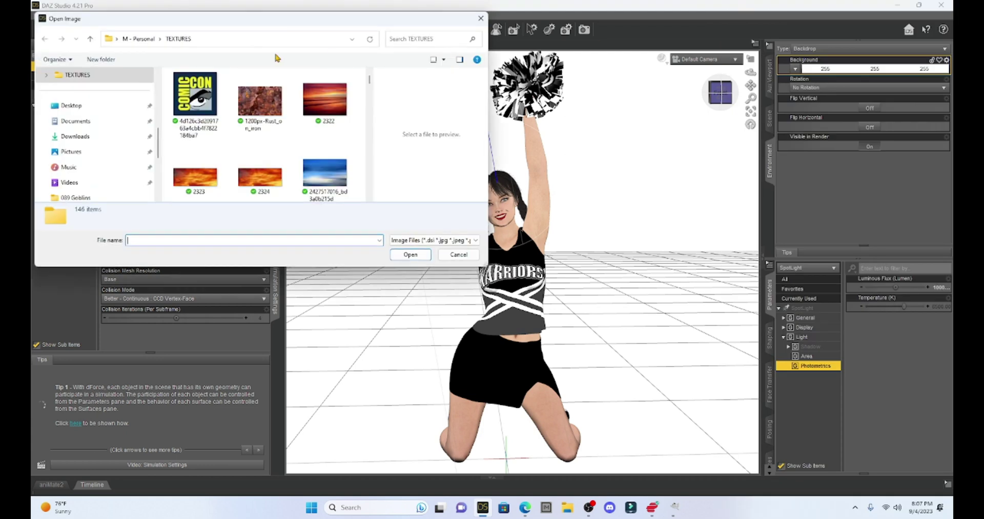
double_click(309, 165)
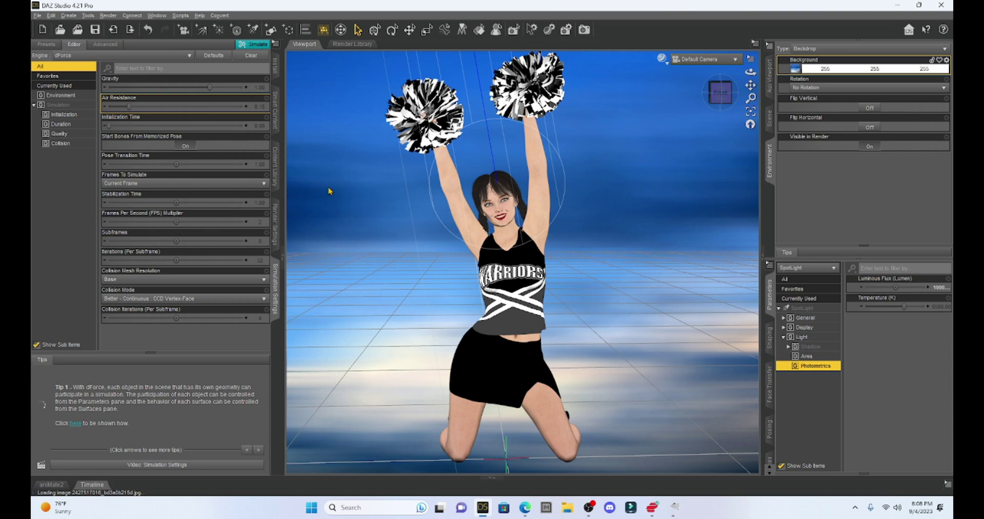
- Load the American Football Field set from the Modern interiors category of the content library into the scene
left_click(274, 172)
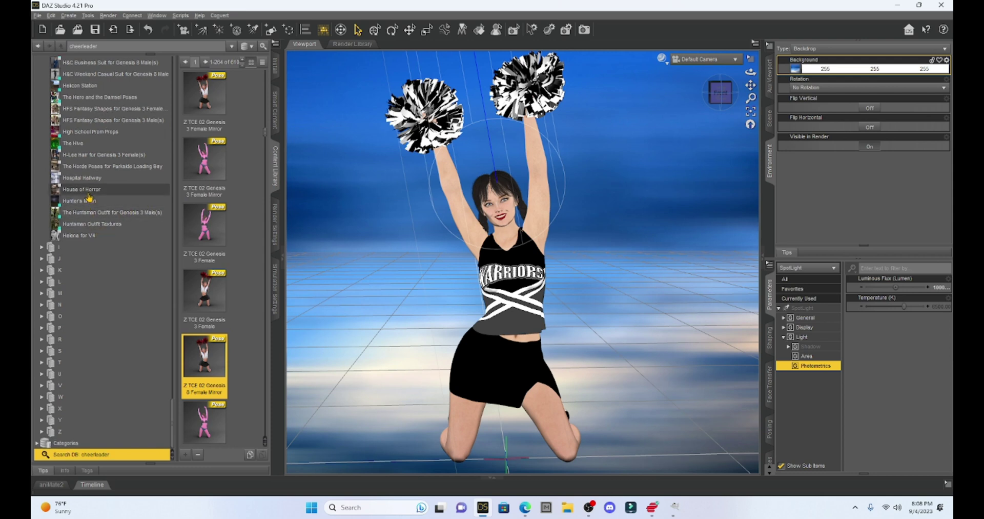
left_click(37, 443)
scroll(123, 323, "down", 10)
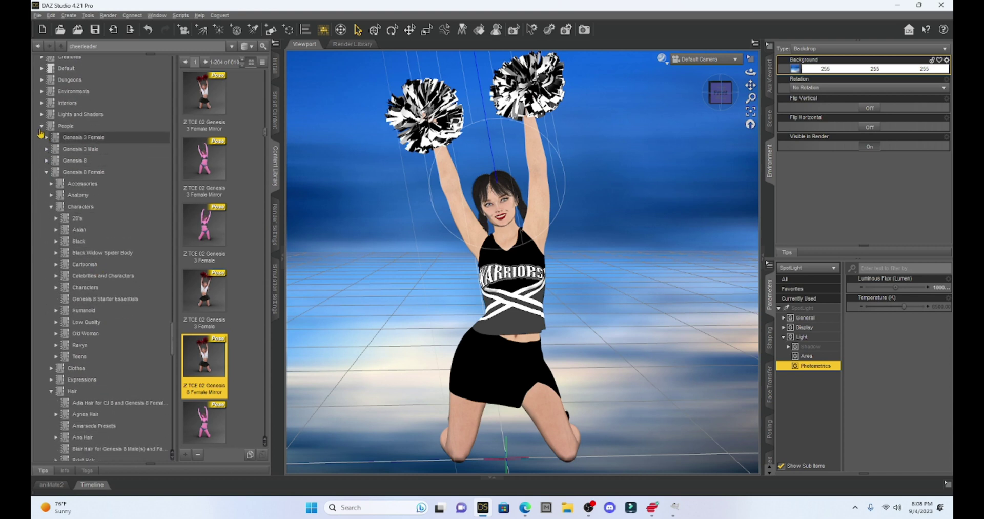
scroll(110, 300, "up", 8)
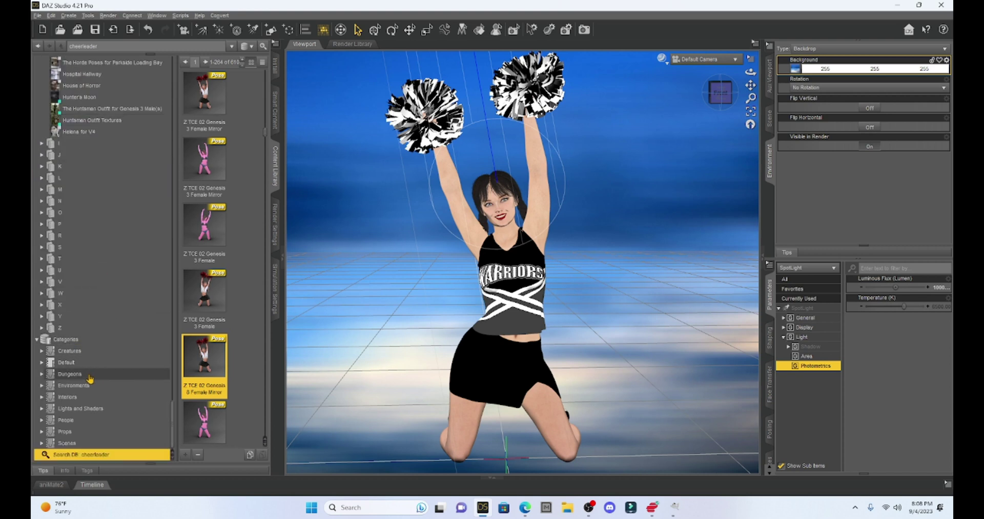
left_click(42, 396)
scroll(125, 330, "down", 10)
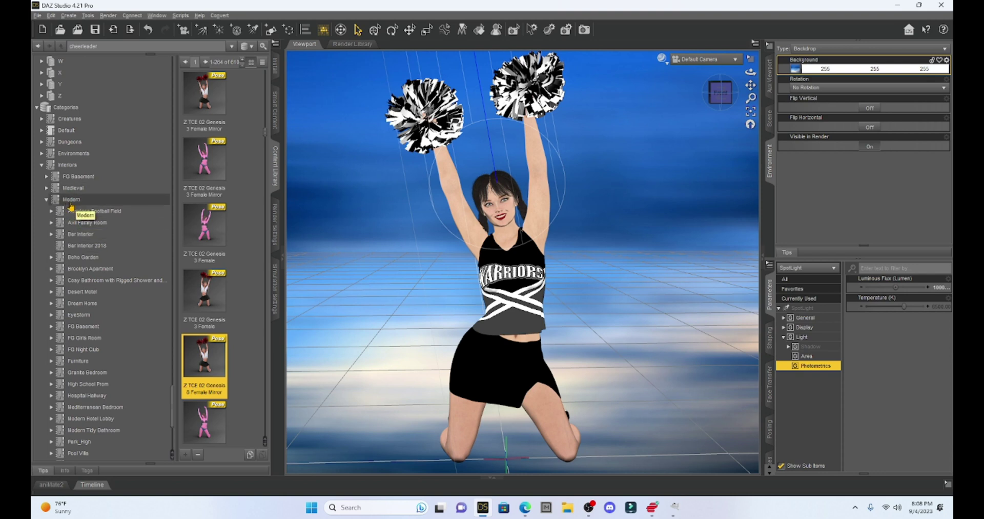
left_click(85, 212)
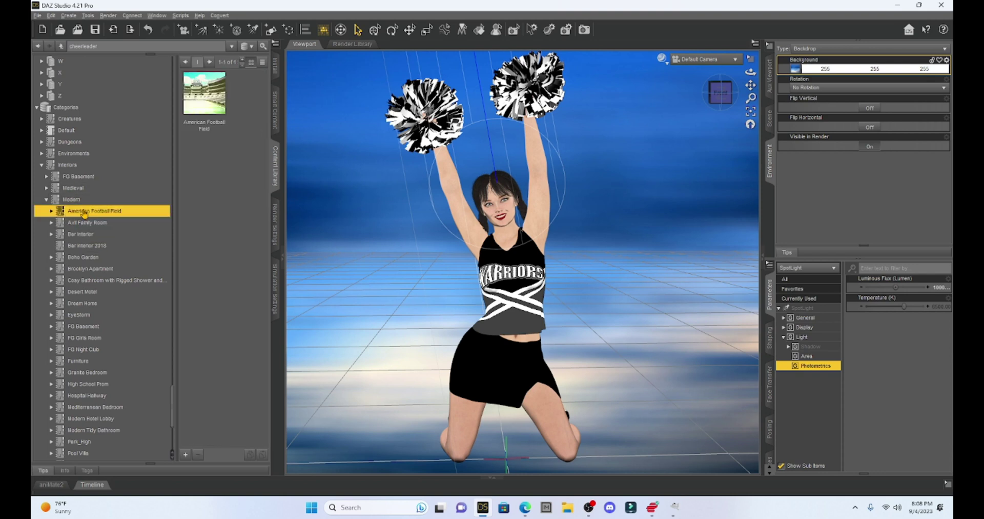
left_click(204, 88)
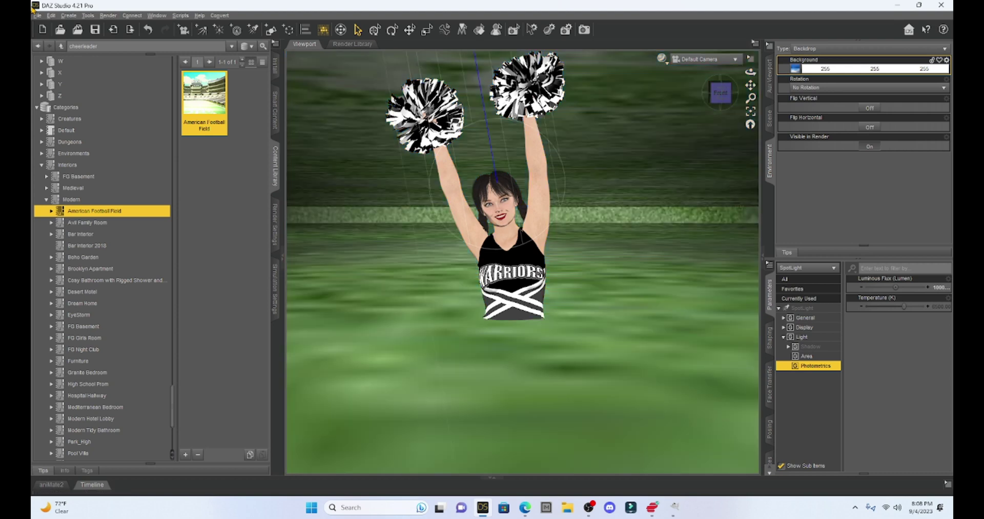
- In Perspective View, lower the American Football Field's Y Translate to about -481 so the turf sits beneath the figure
left_click(718, 60)
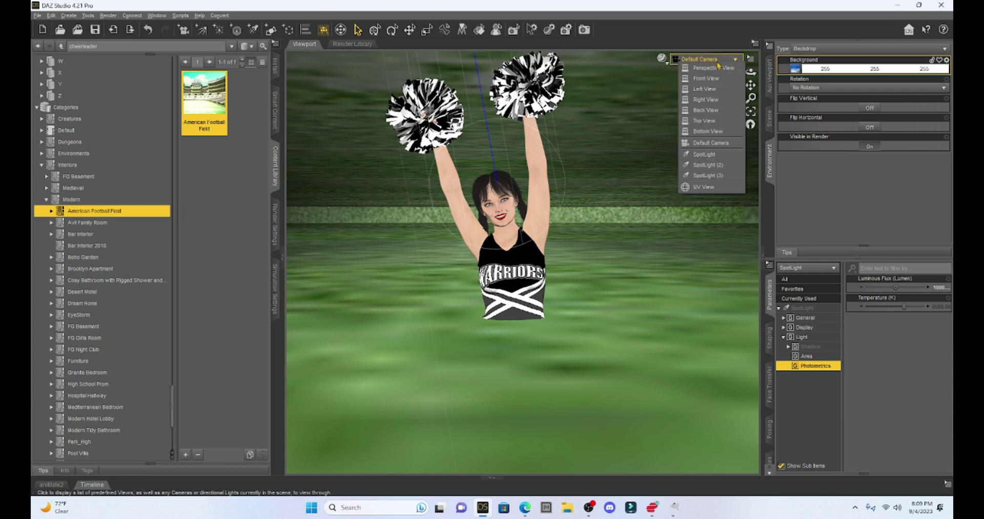
left_click(716, 68)
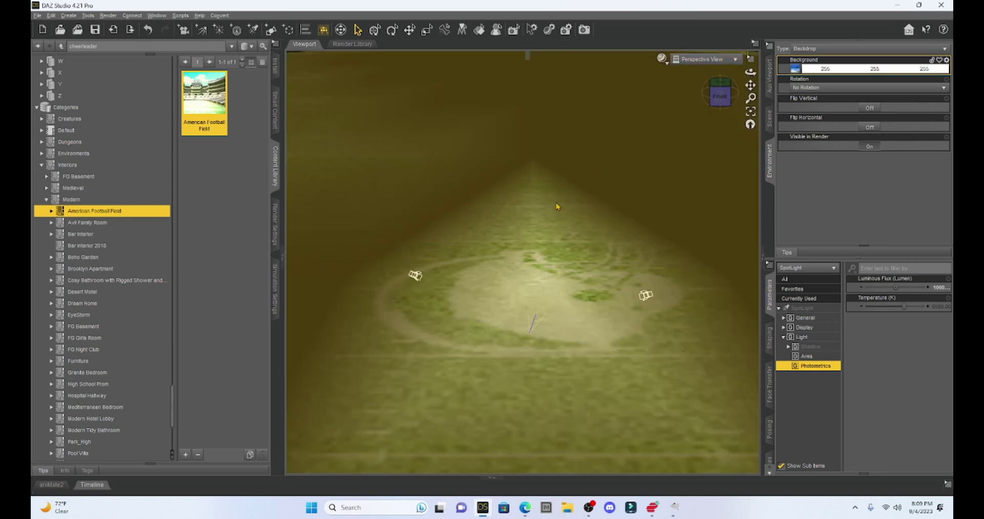
scroll(555, 202, "down", 3)
mouse_move(713, 100)
left_mouse_down()
mouse_move(746, 105)
mouse_move(734, 89)
mouse_move(744, 86)
mouse_move(723, 88)
left_mouse_up()
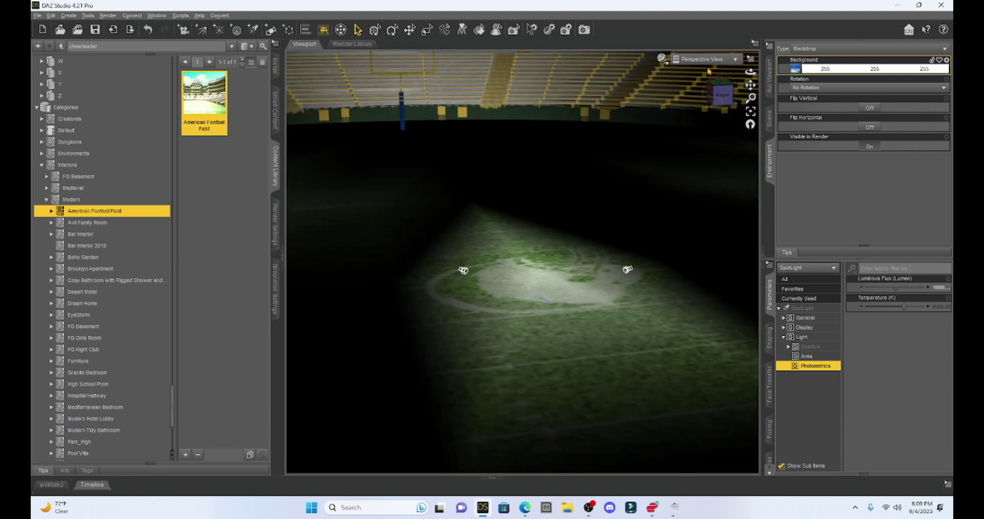
left_click(706, 62)
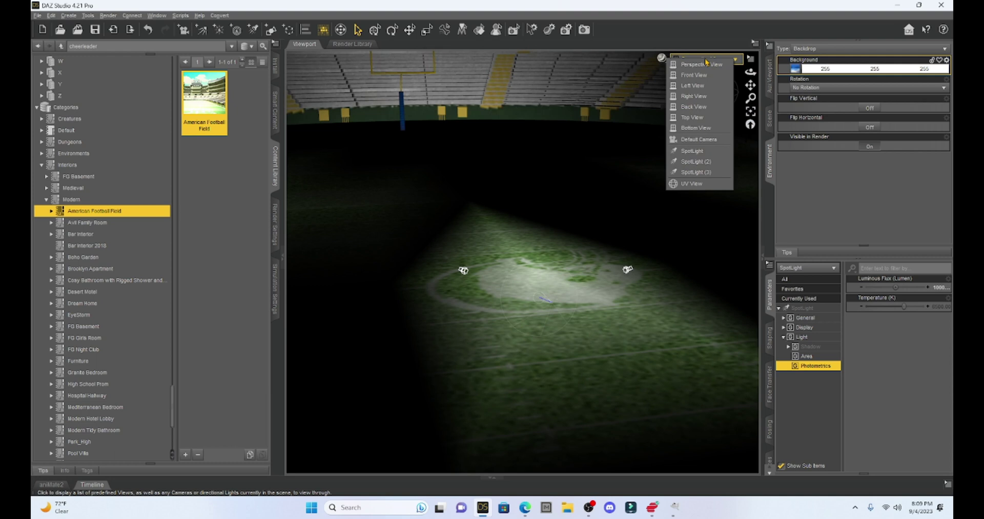
left_click(701, 67)
scroll(559, 222, "down", 5)
scroll(524, 210, "down", 3)
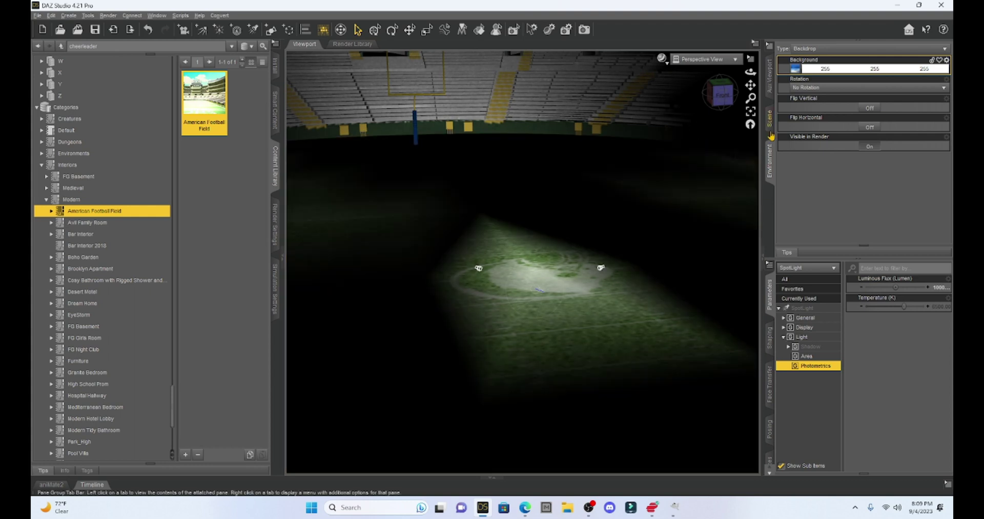
left_click(769, 122)
scroll(838, 209, "down", 2)
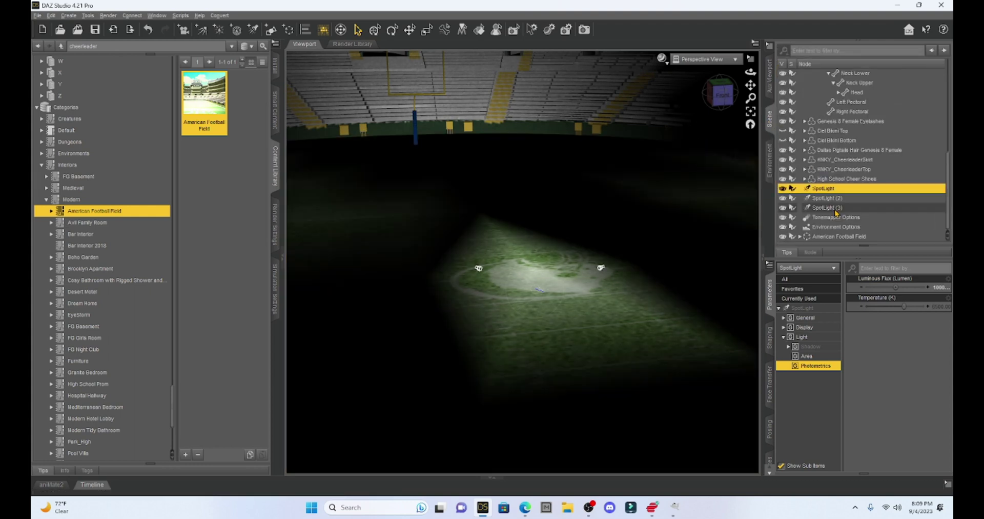
left_click(830, 236)
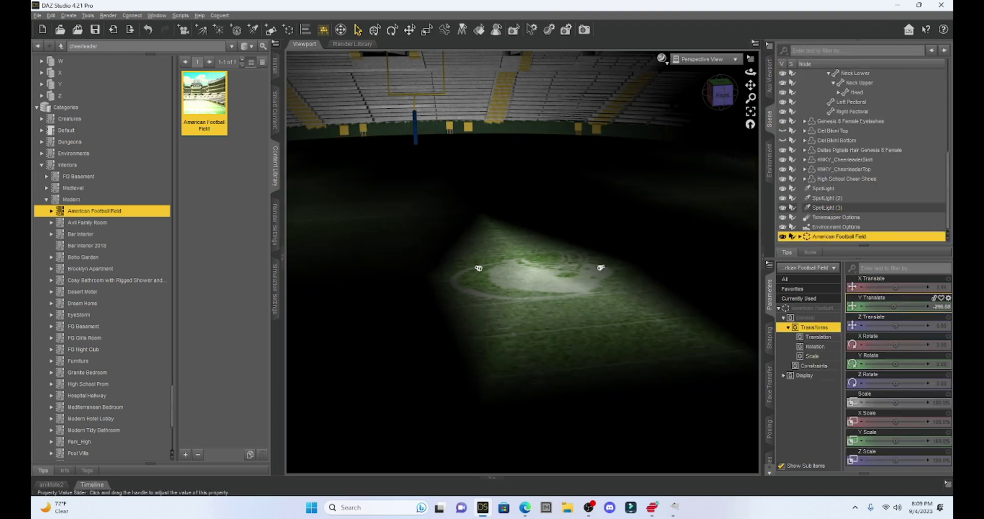
left_click_drag(888, 306, 877, 306)
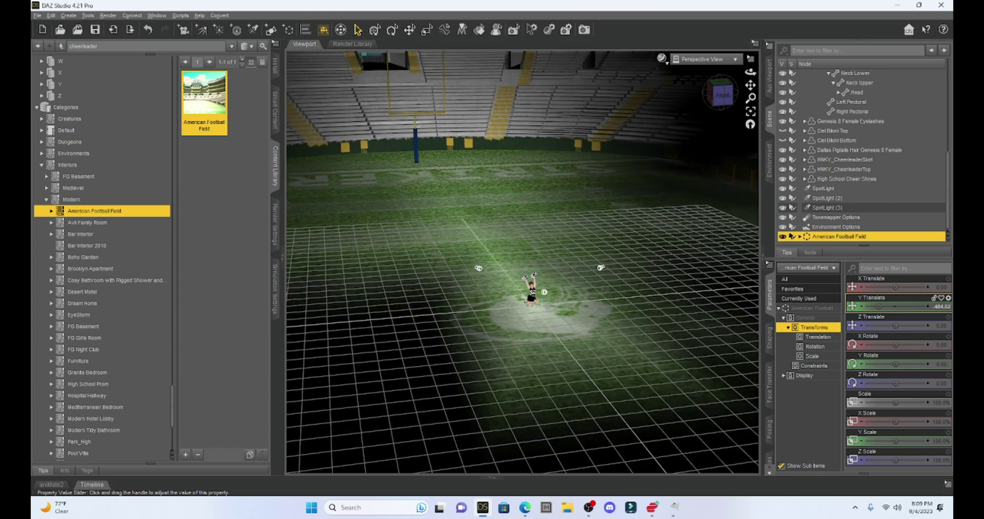
left_click_drag(879, 306, 880, 306)
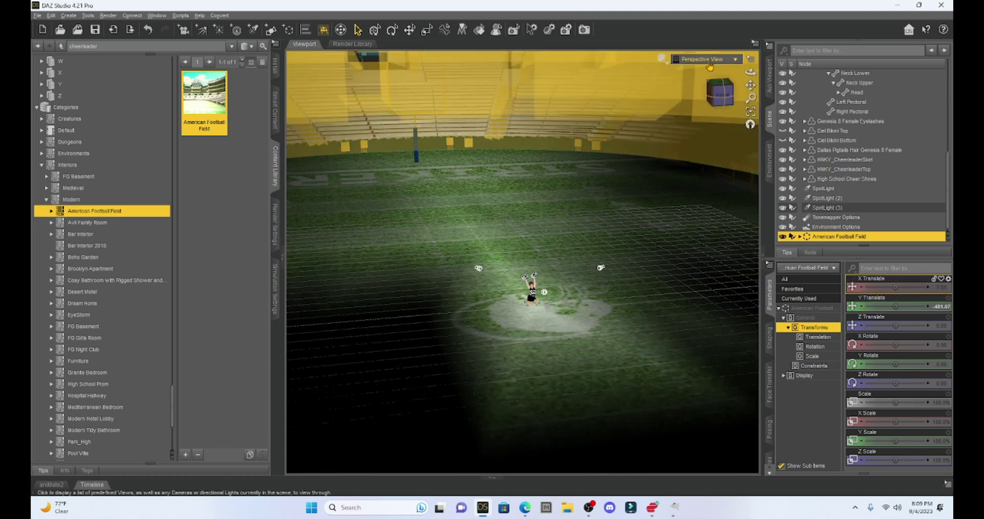
- Check the cheerleader on the football field through the Default Camera in a rendered draw style, and restore the textured view
left_click(710, 63)
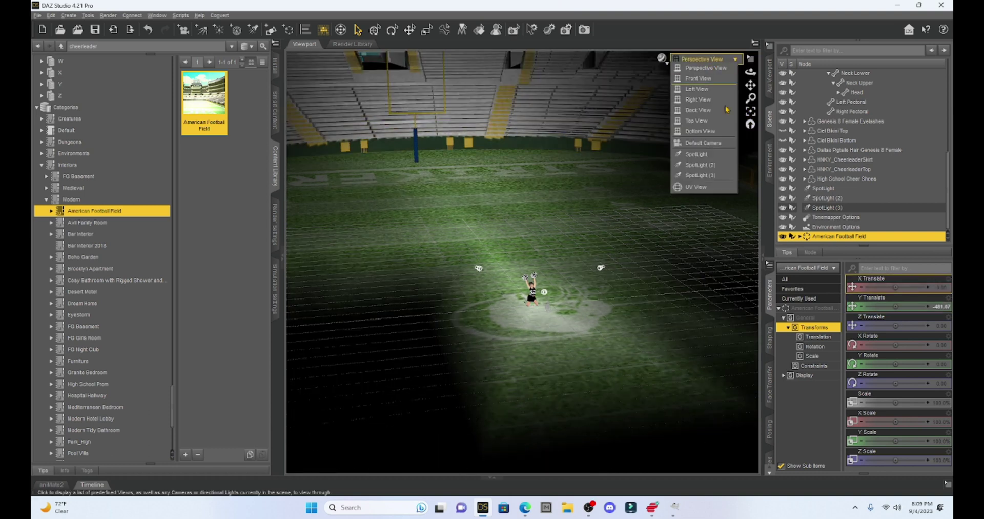
left_click(703, 143)
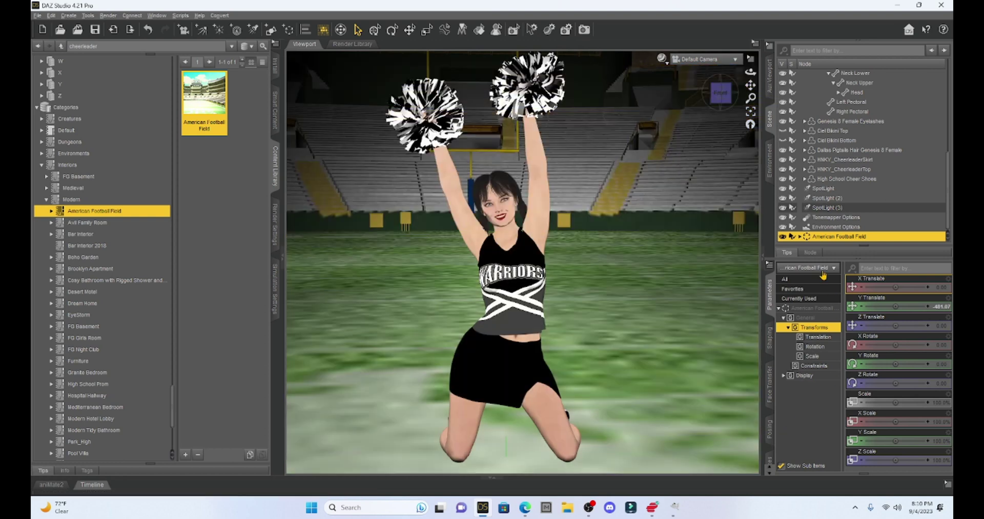
left_click(666, 62)
left_click(669, 184)
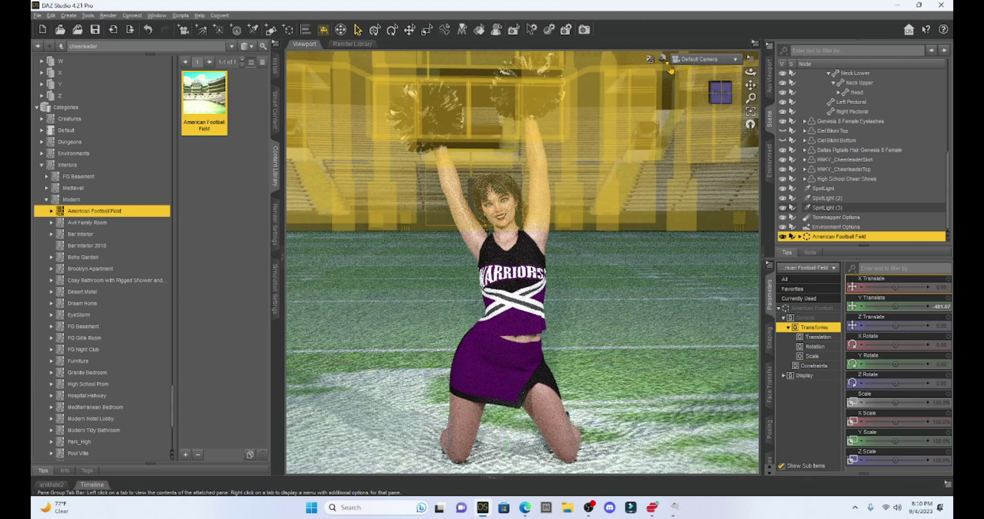
left_click(663, 59)
left_click(660, 161)
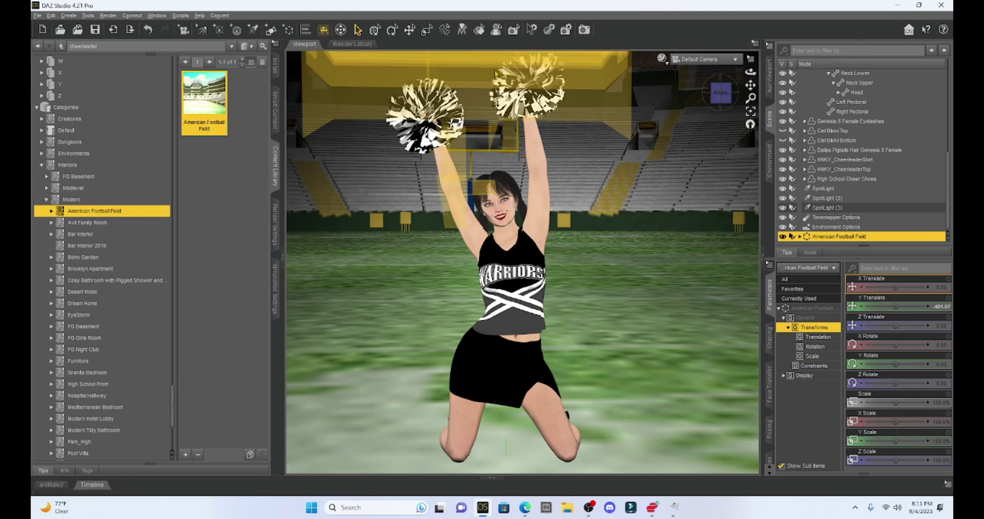
- Create a new camera named Camera that copies the active Default Camera view, and look through it
left_click(184, 30)
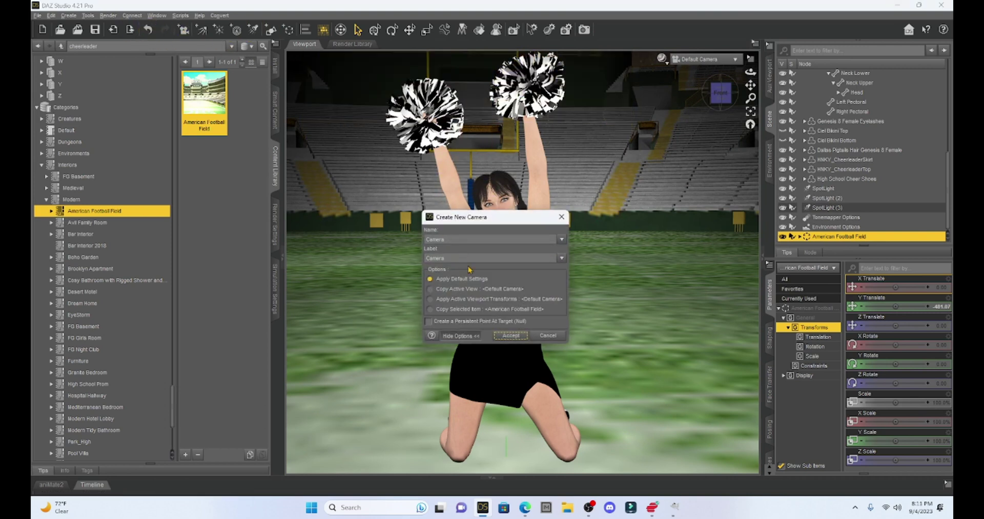
left_click(430, 288)
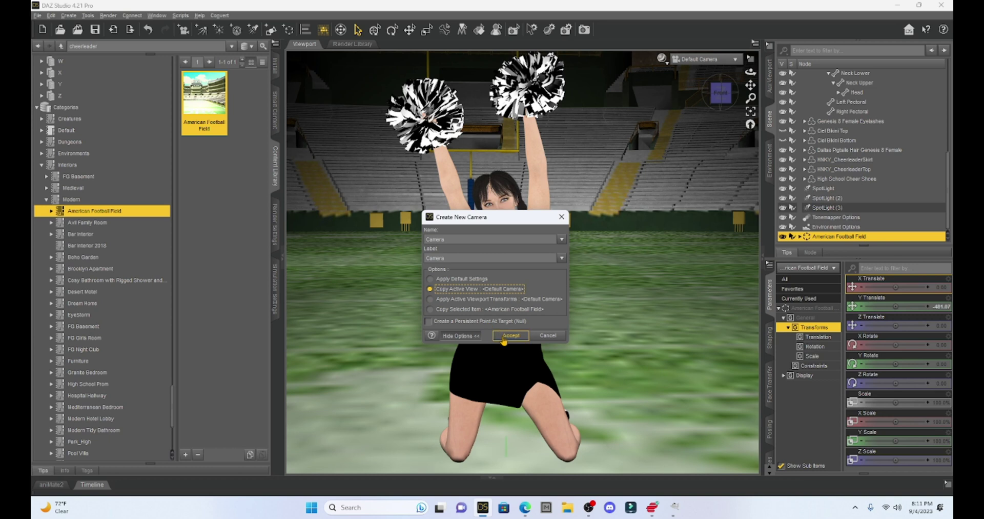
left_click(505, 337)
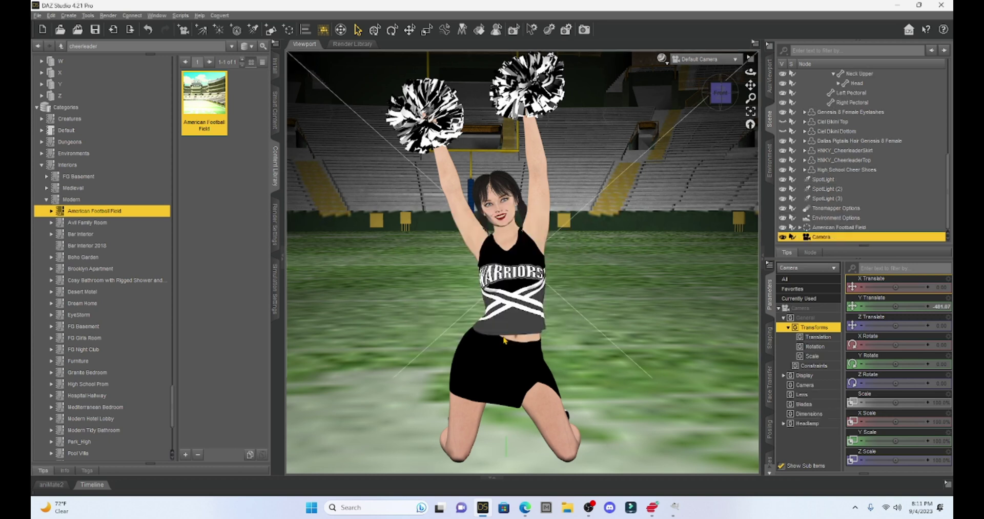
left_click(702, 59)
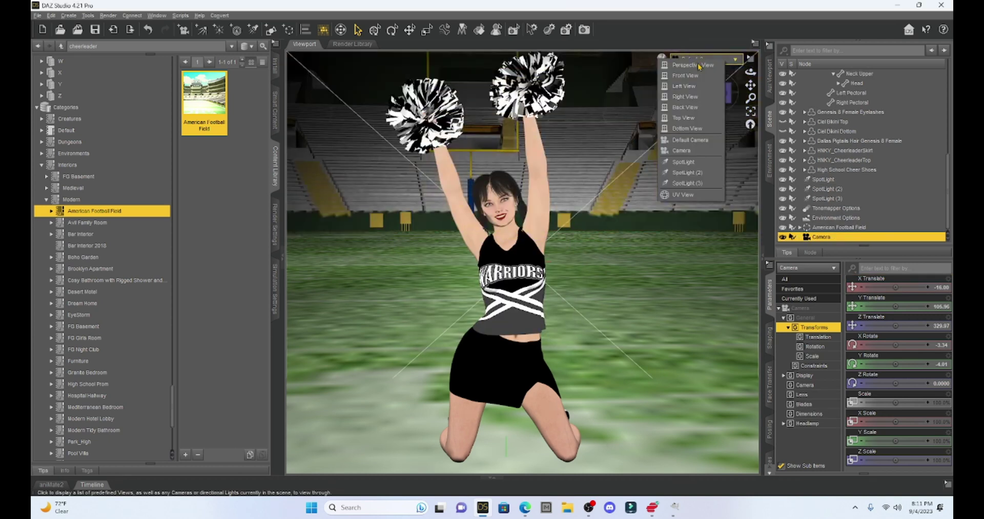
left_click(720, 151)
- Frame Camera as a low shot looking up at the cheerleader with scoreboard and sky behind, about 24 X Rotate and 12 Y Rotate
scroll(655, 189, "up", 5)
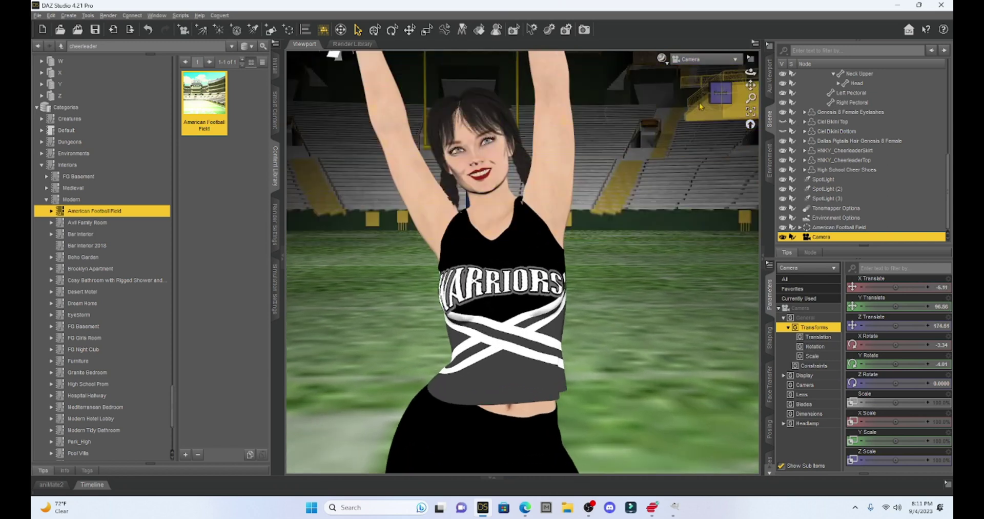
left_click_drag(720, 93, 698, 123)
scroll(636, 239, "down", 1)
scroll(638, 240, "down", 3)
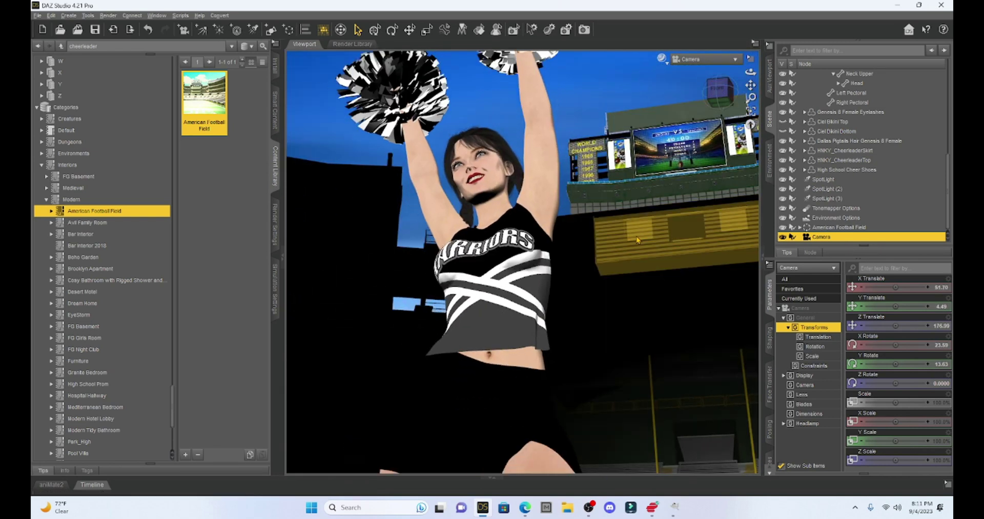
left_click_drag(750, 85, 726, 88)
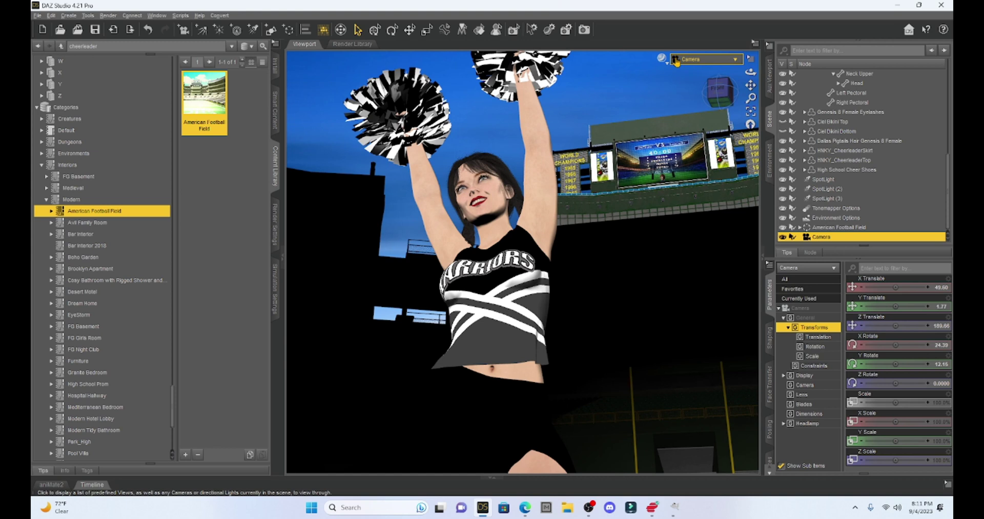
- Create a second camera, Camera (2), copying the active view of Camera, and switch the viewport to it
left_click(182, 30)
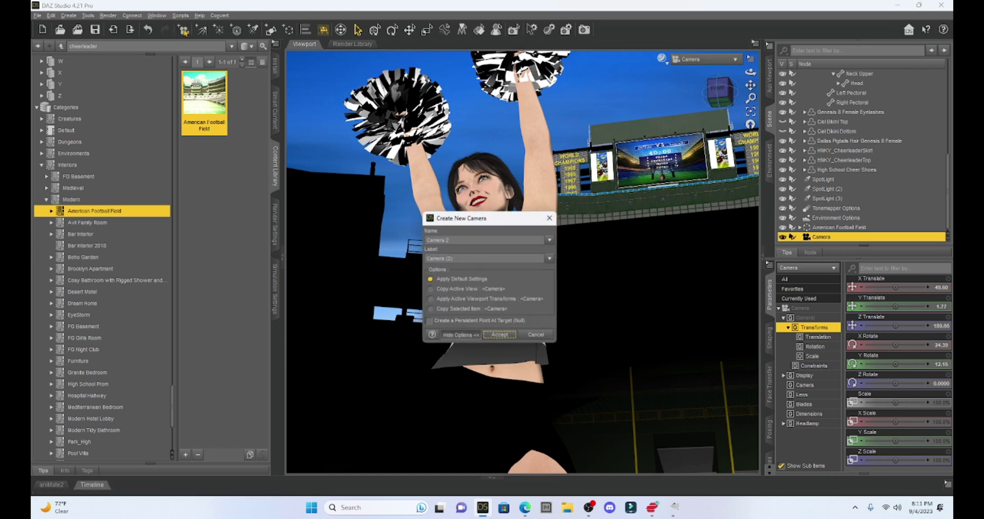
left_click(431, 289)
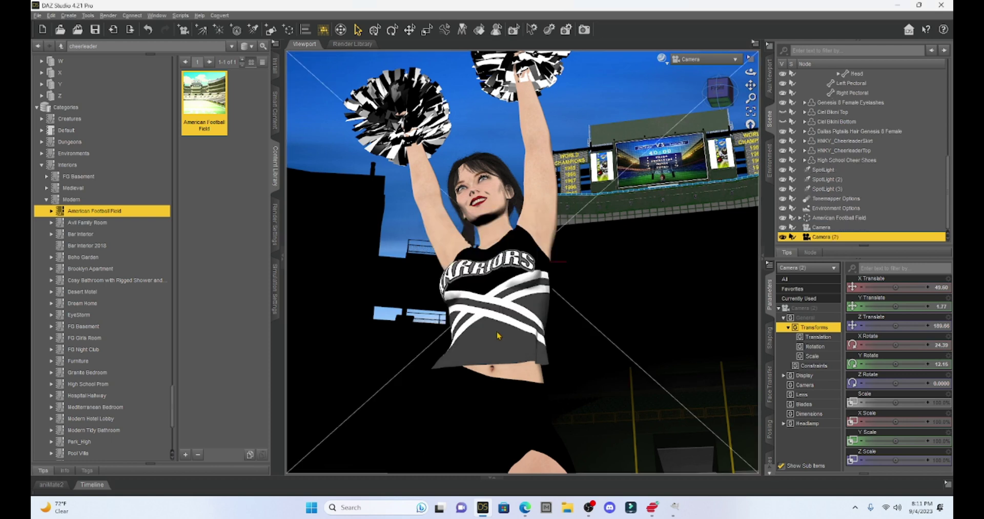
left_click(730, 60)
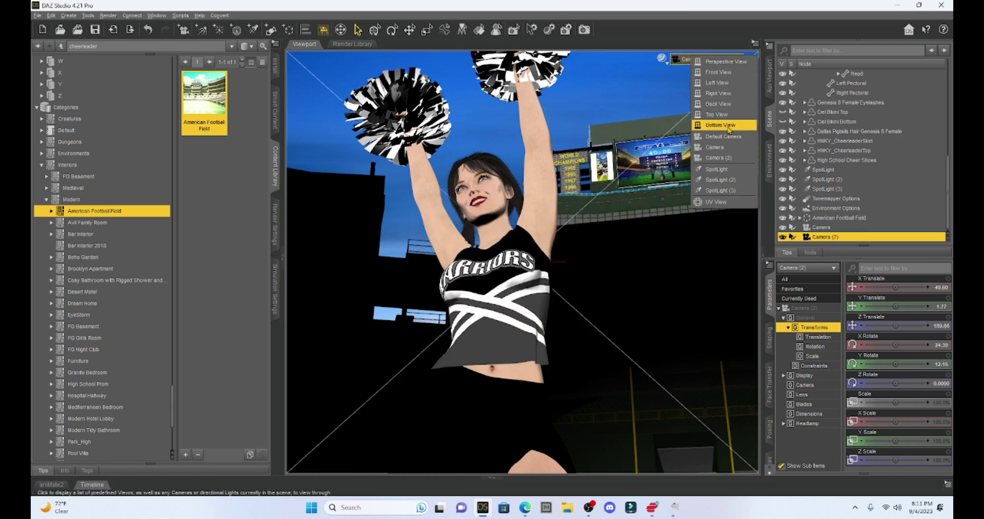
left_click(725, 157)
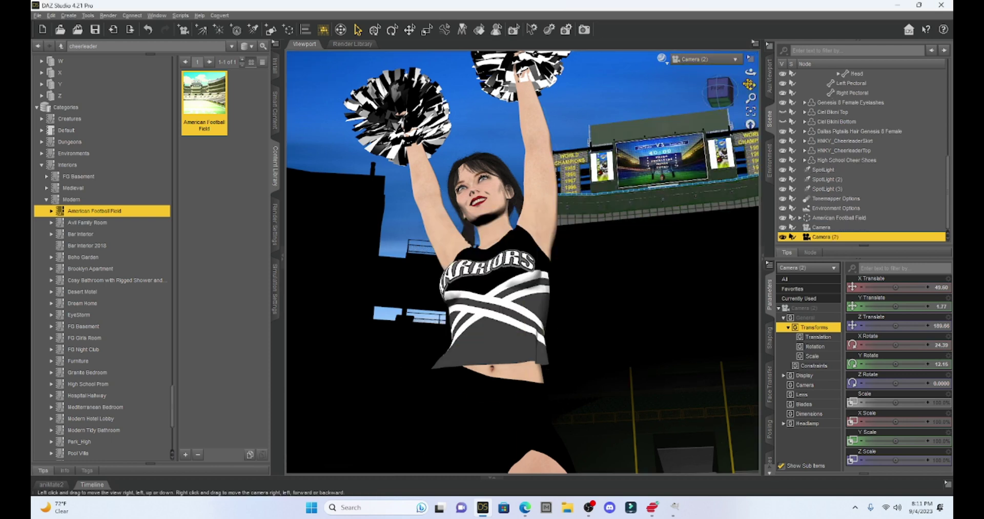
- Frame Camera (2) as an angled close-up of the cheerleader's face and upper body, at about -49 Y Rotate
left_click_drag(749, 84, 803, 259)
left_click(720, 91)
left_click_drag(720, 92, 693, 206)
scroll(693, 206, "up", 10)
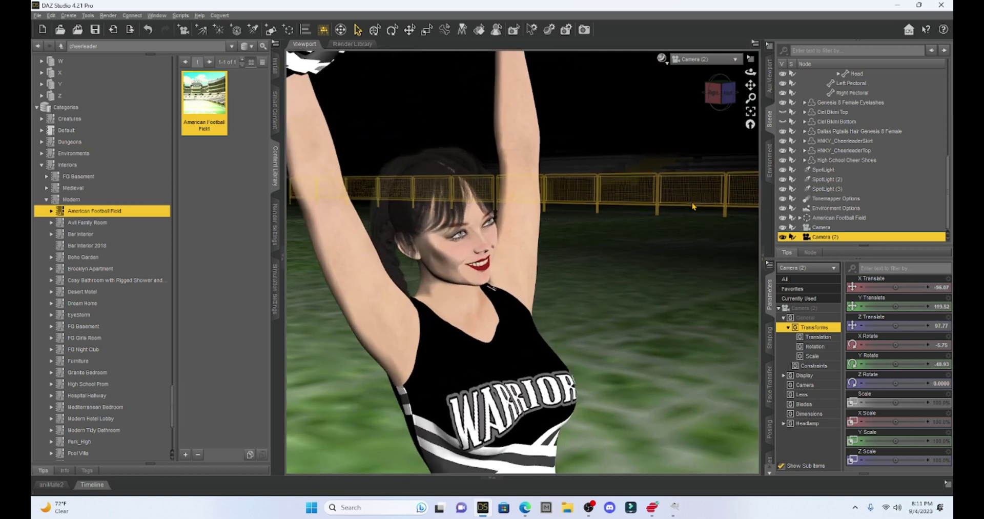
scroll(694, 207, "up", 4)
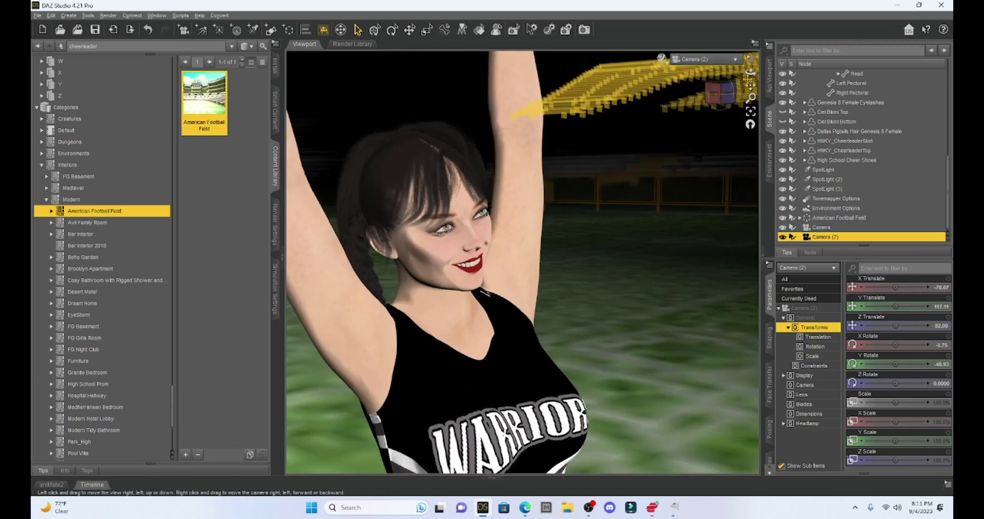
left_click(750, 83)
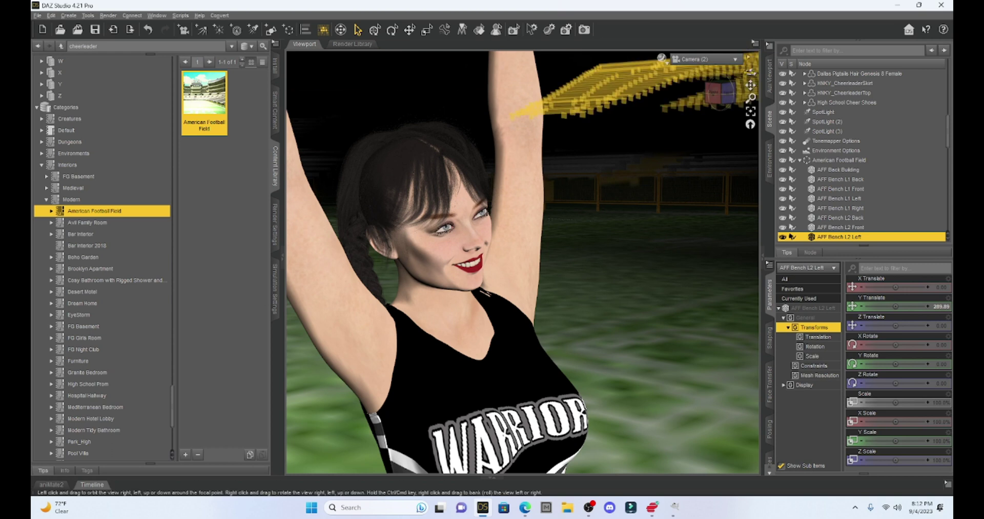
left_click_drag(750, 85, 770, 32)
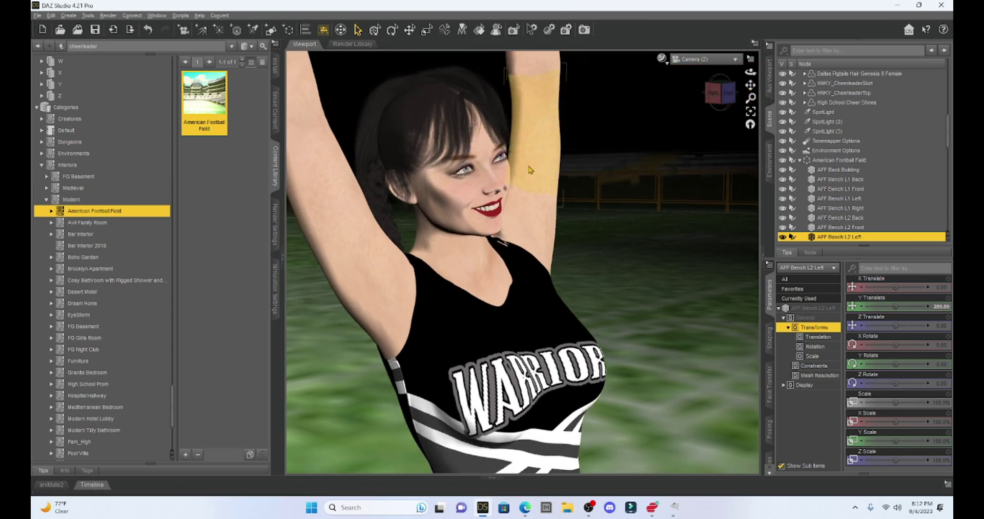
- Turn off the limits of the head's Eyes Side-Side pose control and raise it to about 177.5% so she looks toward Camera (2)
left_click(460, 198)
left_click(879, 266)
type("eyes")
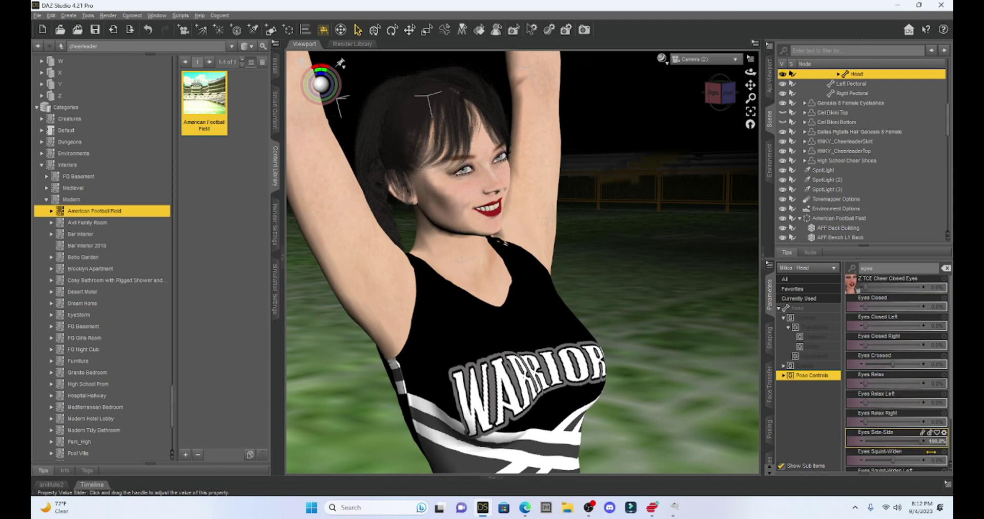
left_click_drag(720, 95, 705, 97)
left_click(944, 432)
left_click(526, 284)
left_click(526, 283)
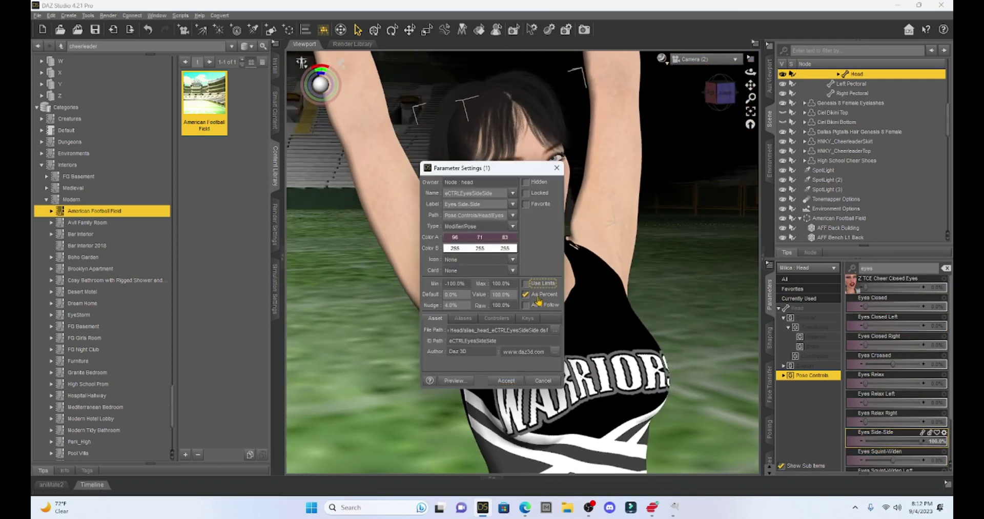
left_click(506, 380)
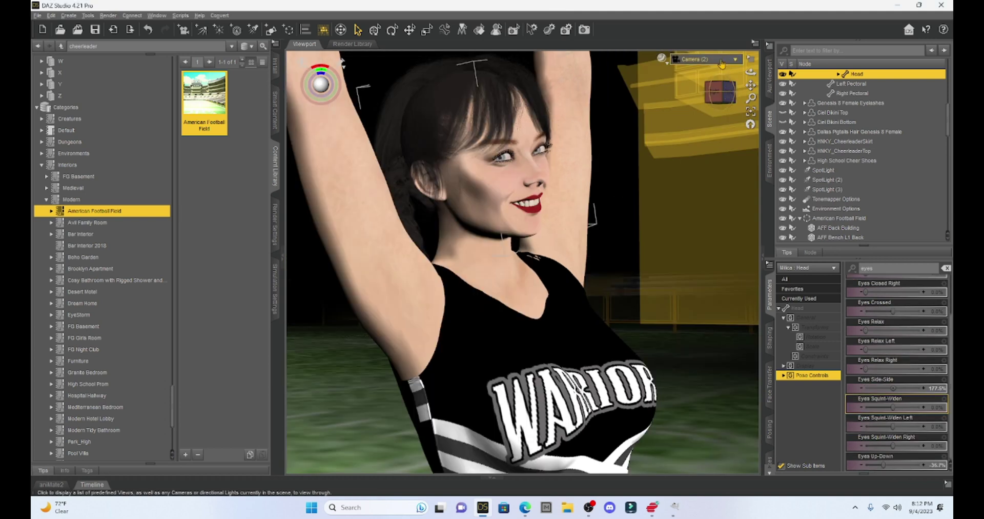
- Return the viewport to the Default Camera and slightly adjust the full-body framing of the cheerleader
left_click(721, 64)
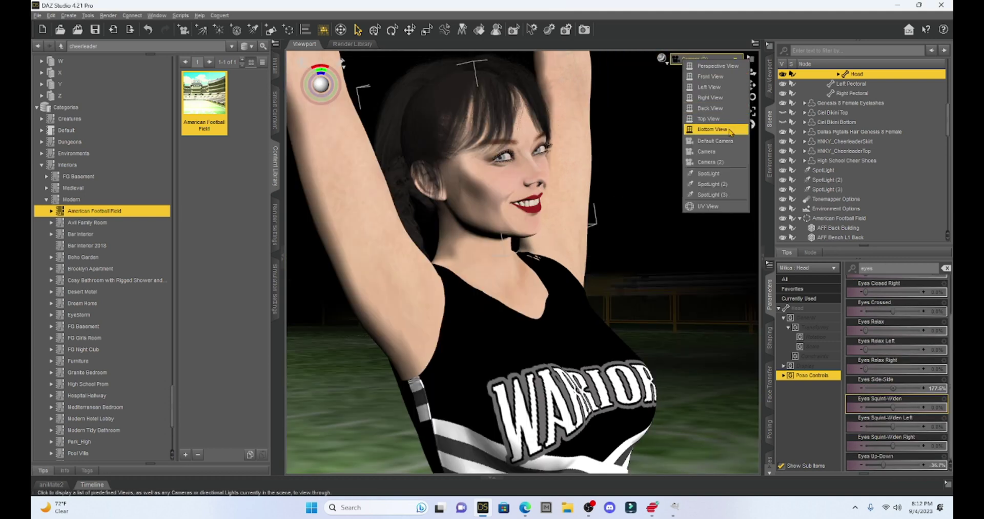
left_click(728, 146)
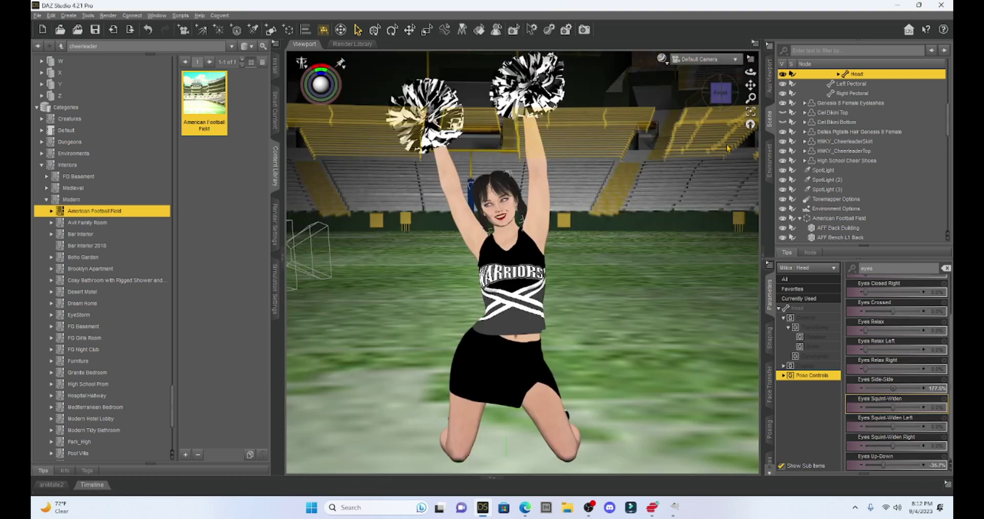
left_click_drag(751, 85, 751, 81)
- Clear the eyes parameter filter and raise the whole American Football Field set's Y Translate to about -479
left_click(623, 281)
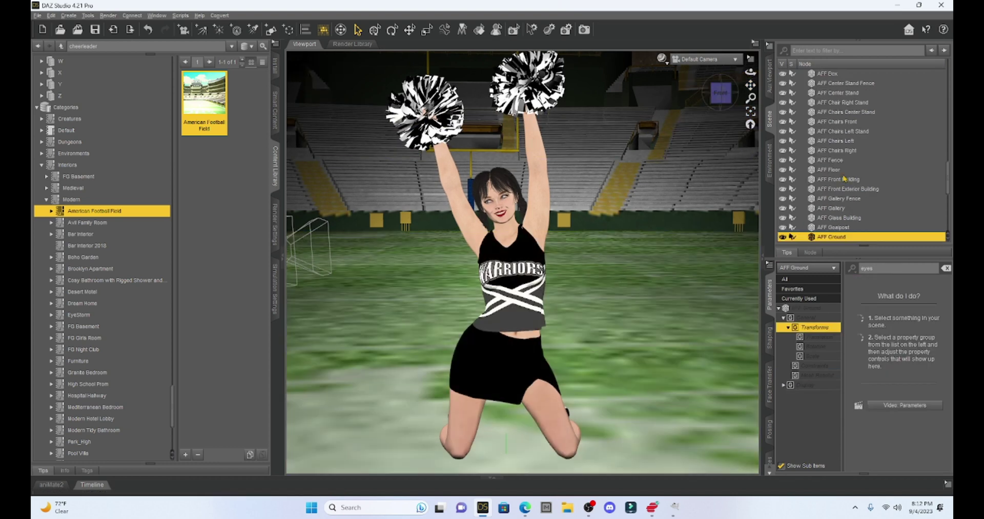
scroll(859, 165, "up", 6)
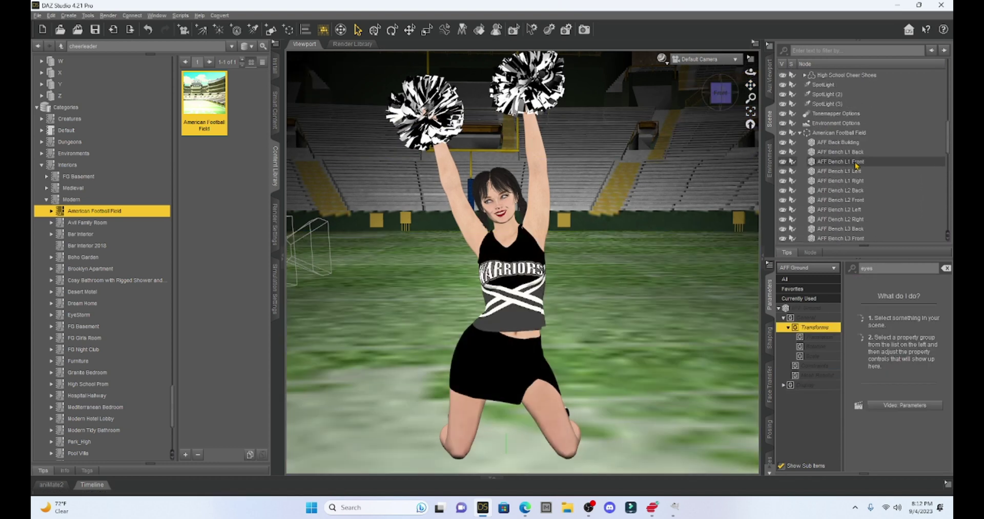
left_click(841, 176)
double_click(889, 272)
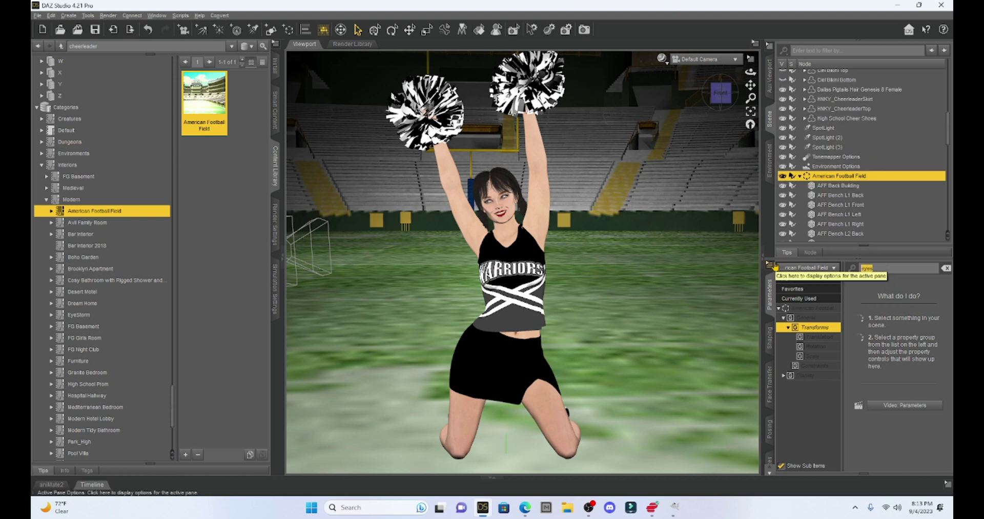
key("BackSpace")
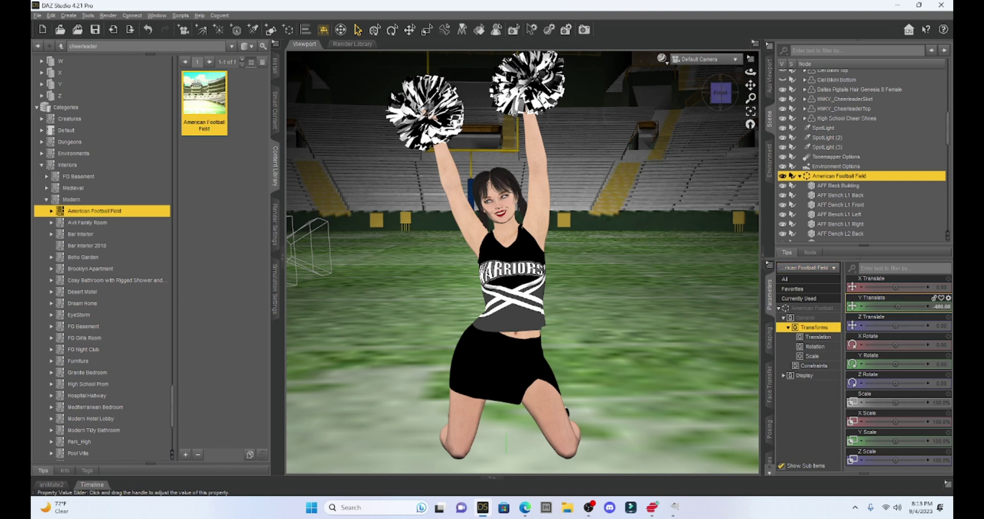
left_click_drag(895, 307, 895, 307)
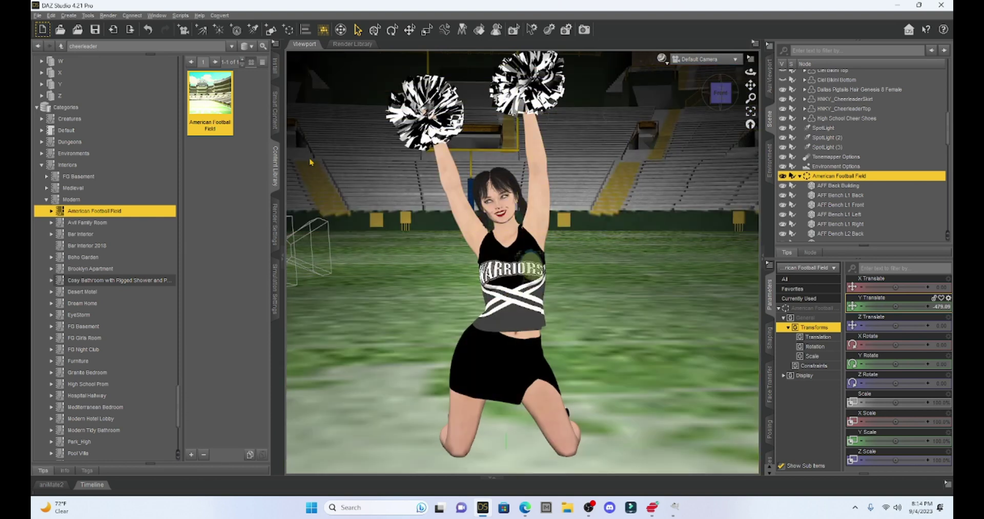
- Save the scene as Milica Cheer in the Scenes folder, keeping the default scene save options
left_click(37, 15)
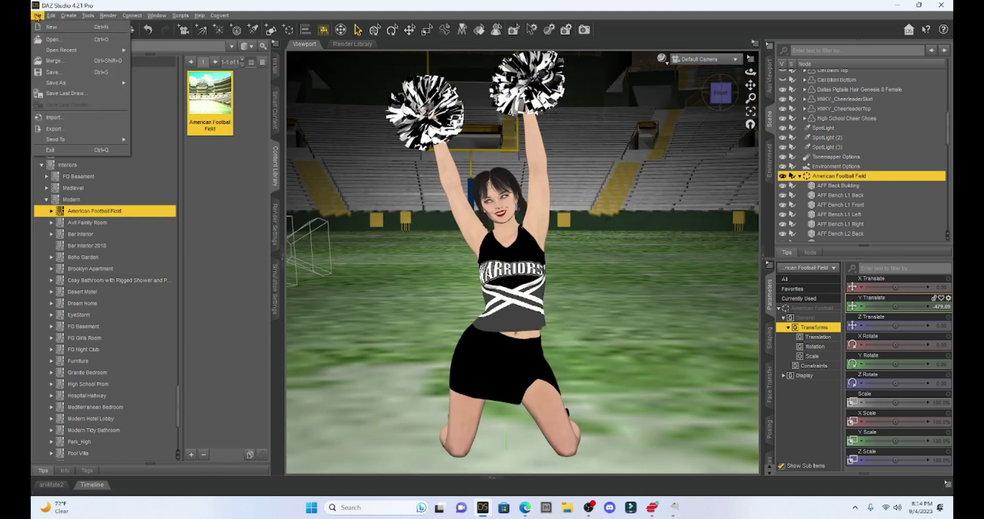
mouse_move(63, 84)
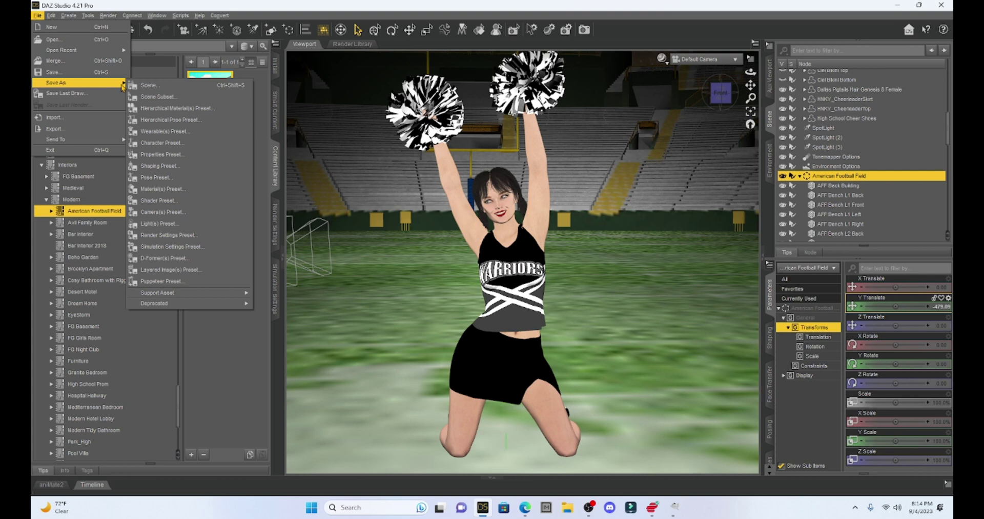
left_click(148, 86)
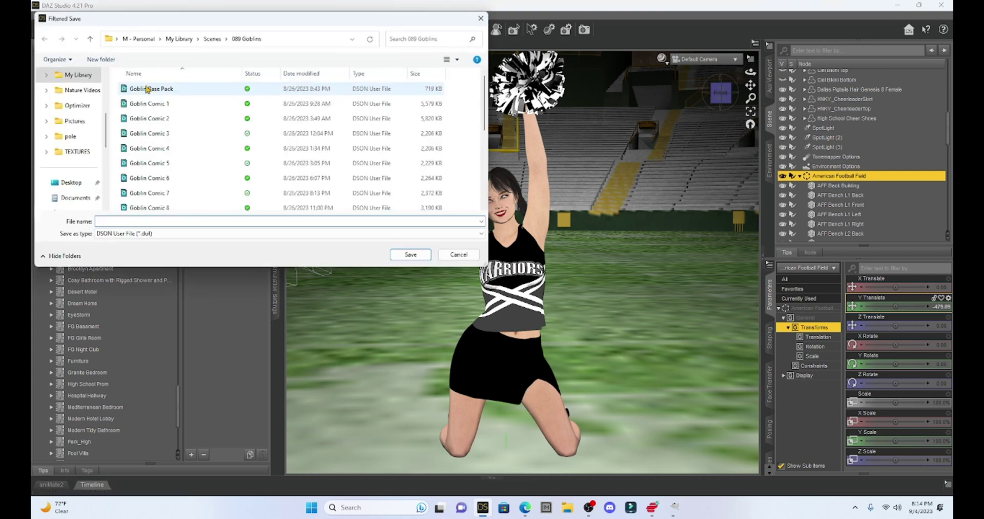
left_click(212, 39)
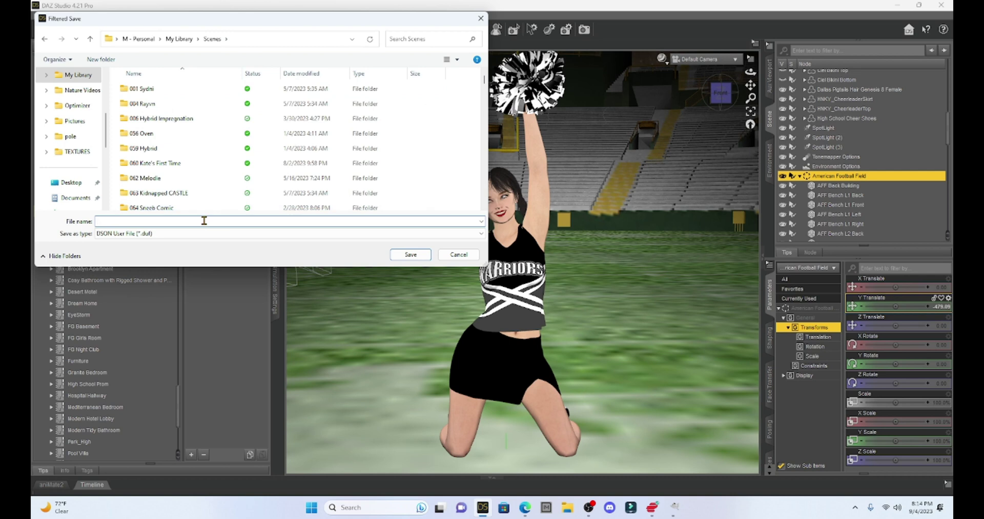
type("Willow Cheer")
key("Return")
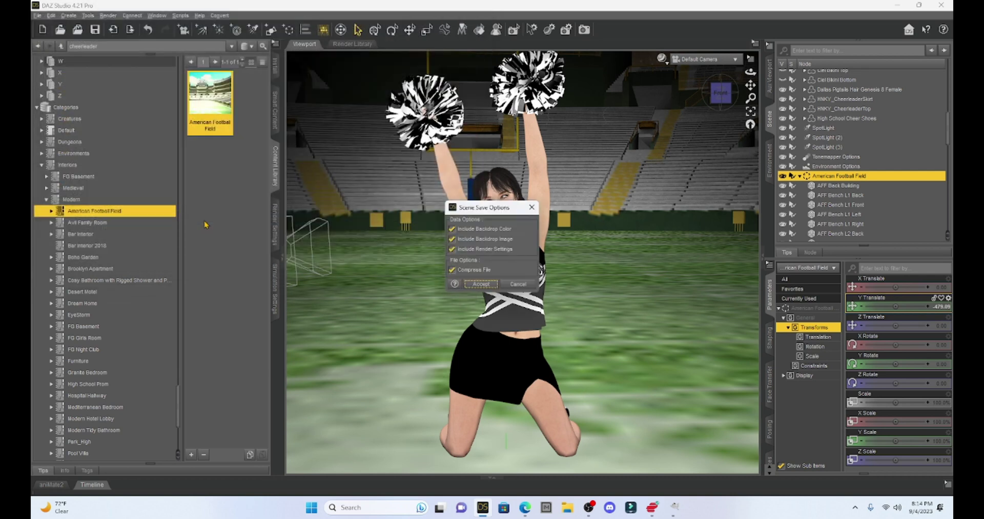
key("Return")
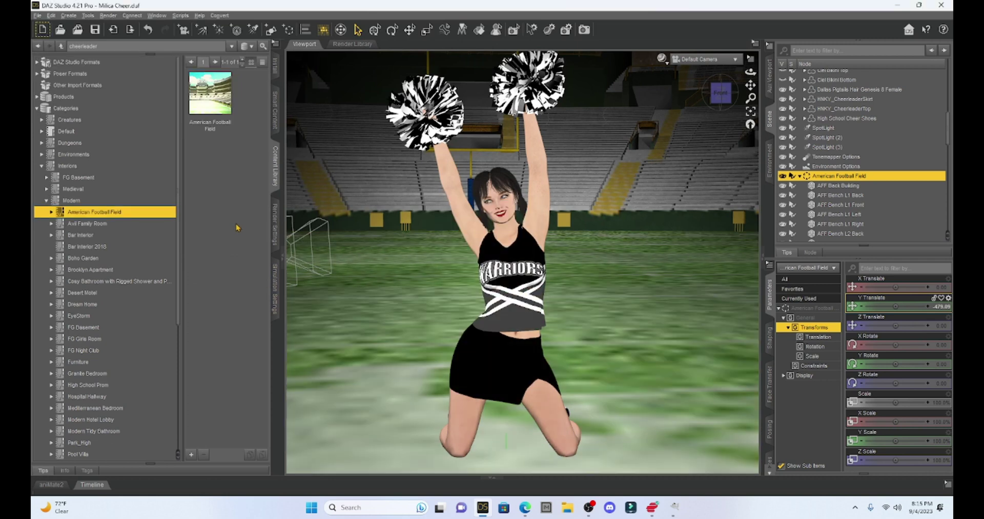
- Add the current scene to ManFriday's Render Queue as a full scene render from all visible cameras
left_click(157, 16)
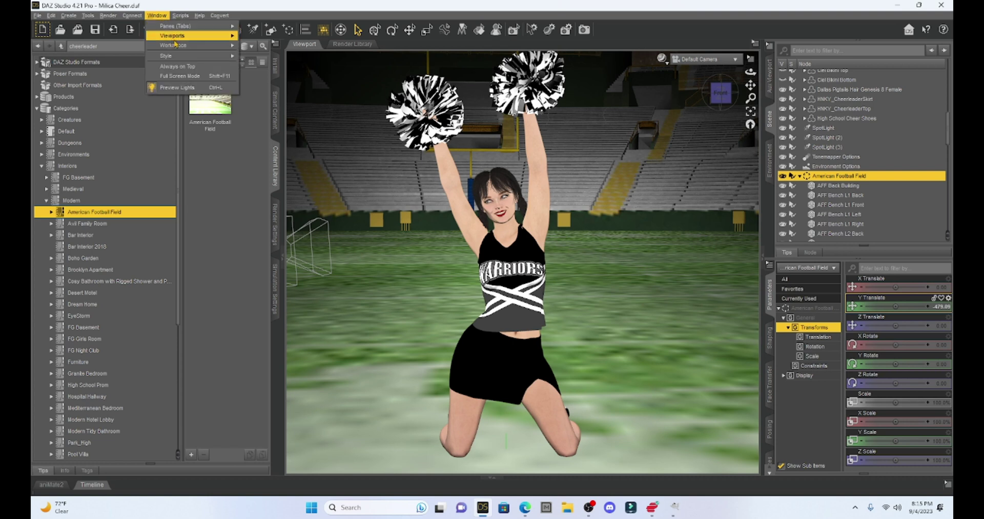
mouse_move(180, 29)
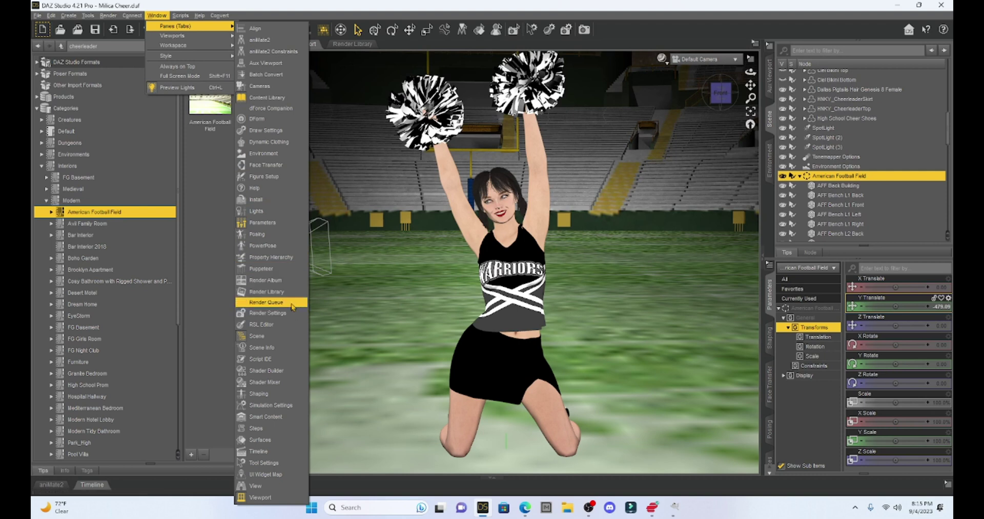
left_click(267, 303)
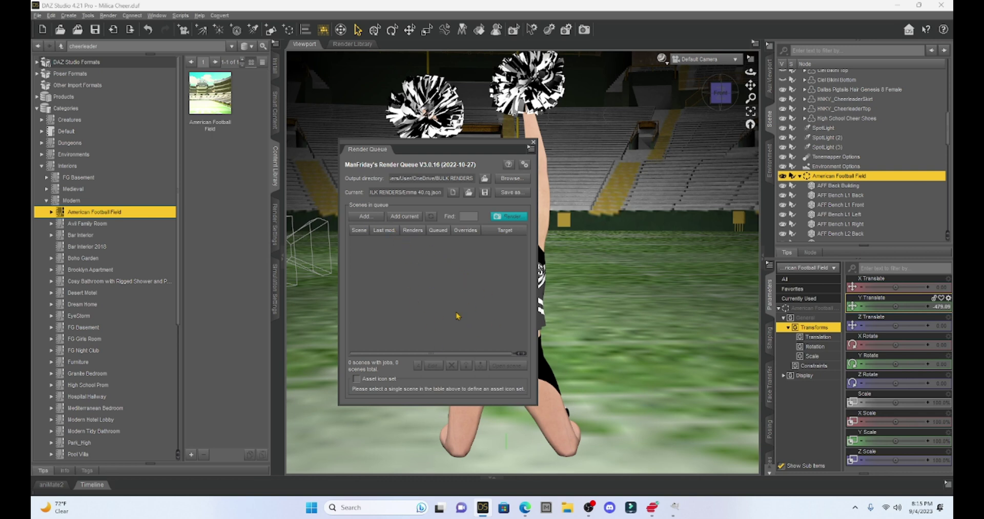
mouse_move(457, 315)
left_click(411, 218)
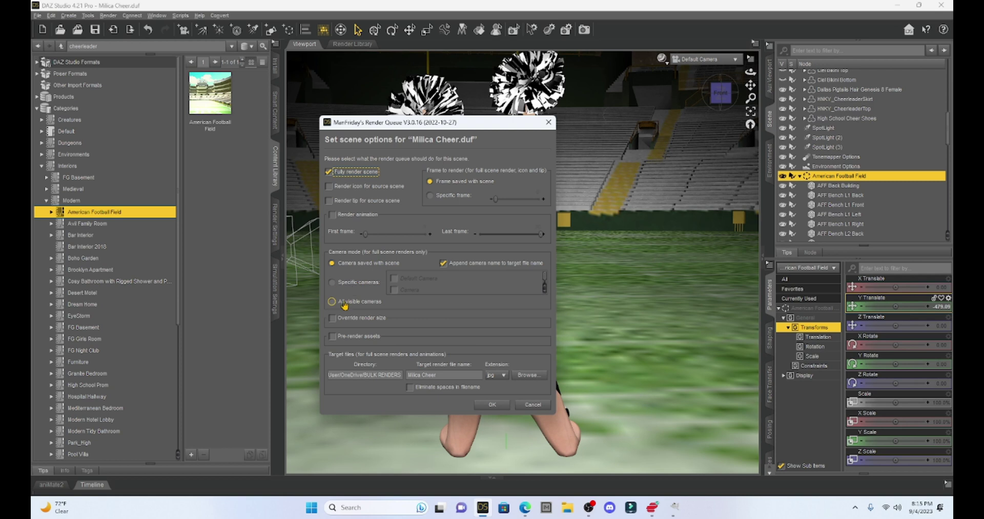
left_click(333, 301)
left_click(492, 404)
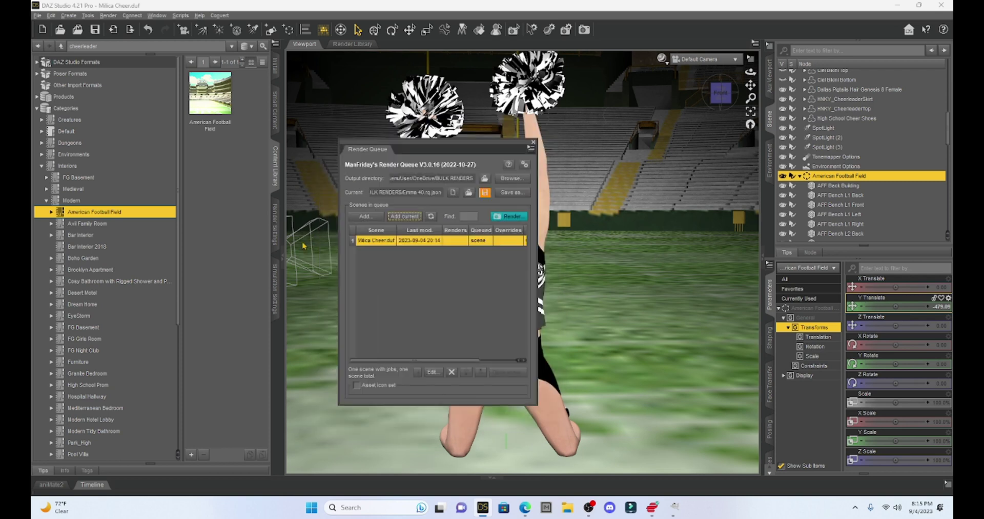
- Collapse the docking areas on both sides of the viewport and start rendering the Milica Cheer scene from the Render Queue
left_click(285, 255)
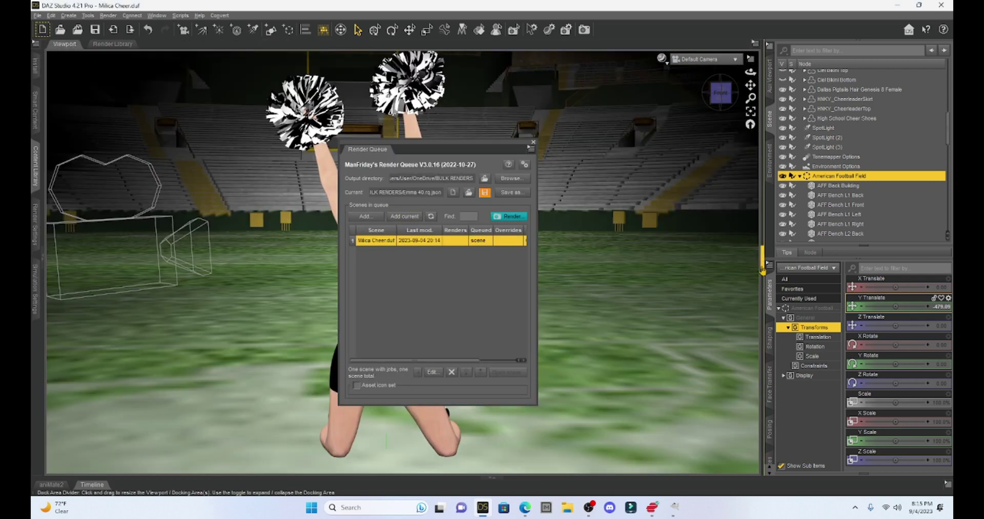
left_click(763, 252)
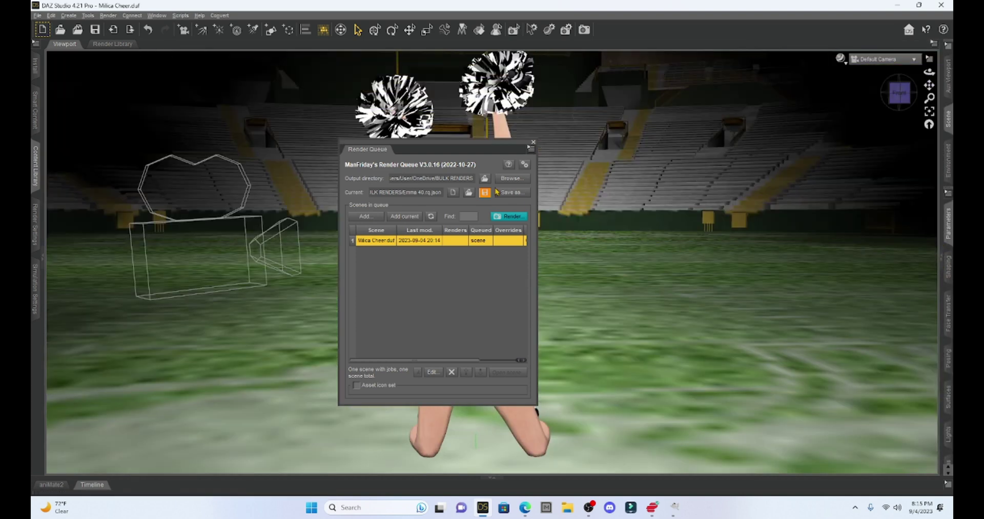
left_click(514, 217)
left_click(490, 278)
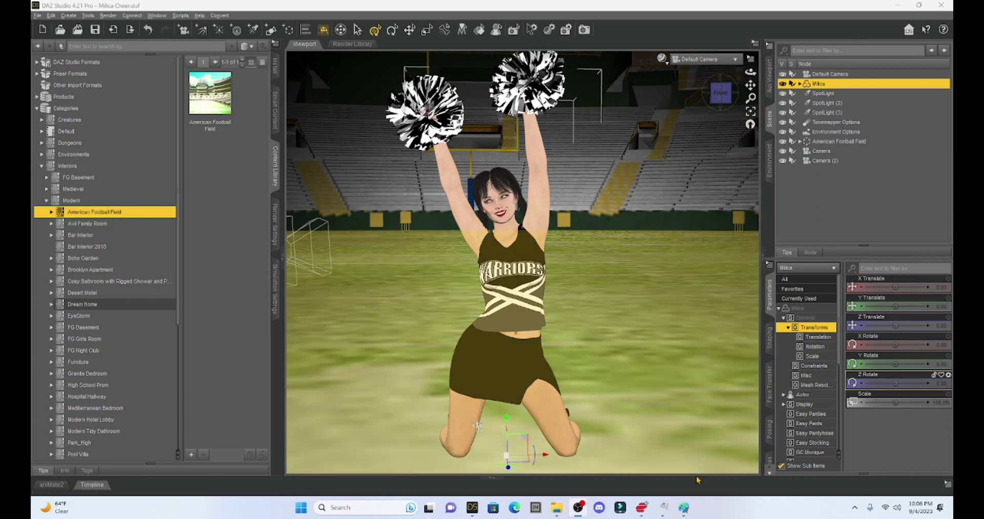
- Switch to the Milica Cheer_Camera (2) render in Paint, select a roughly square area of about 879 × 876 px around the cheerleader, and move it to the image's left edge
mouse_move(684, 508)
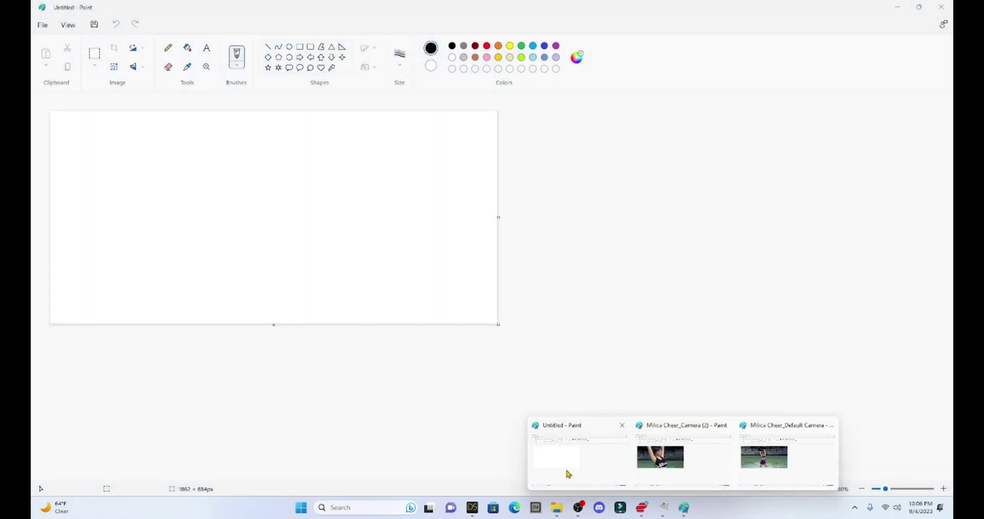
left_click(654, 464)
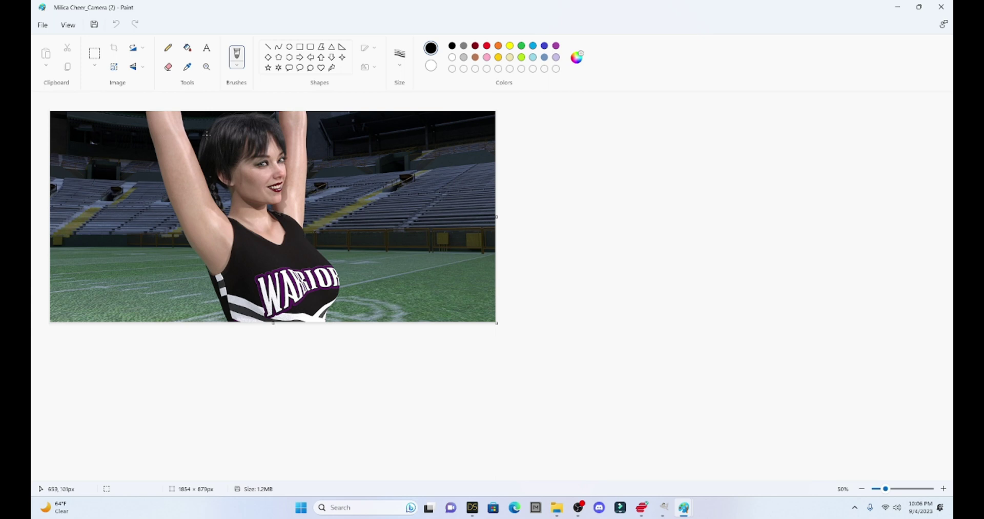
left_click(95, 53)
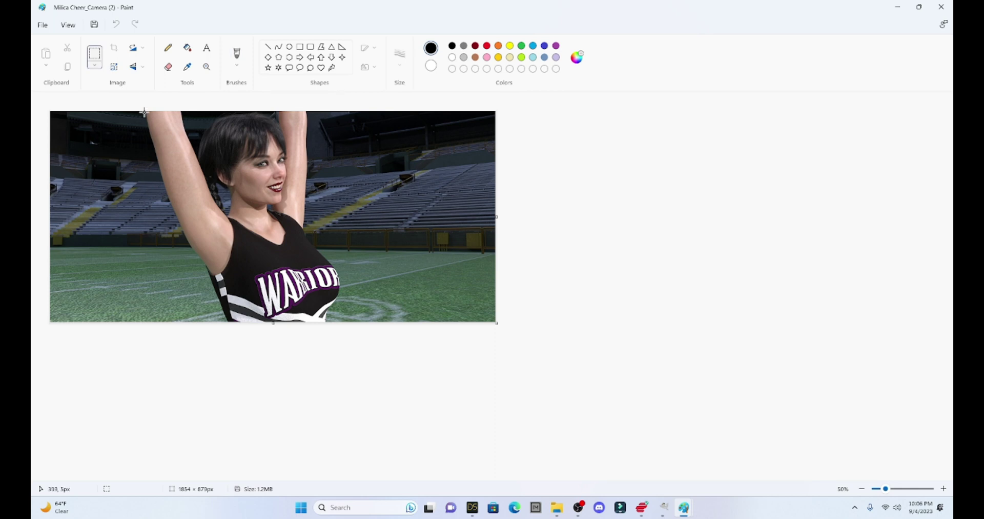
left_click_drag(141, 110, 352, 323)
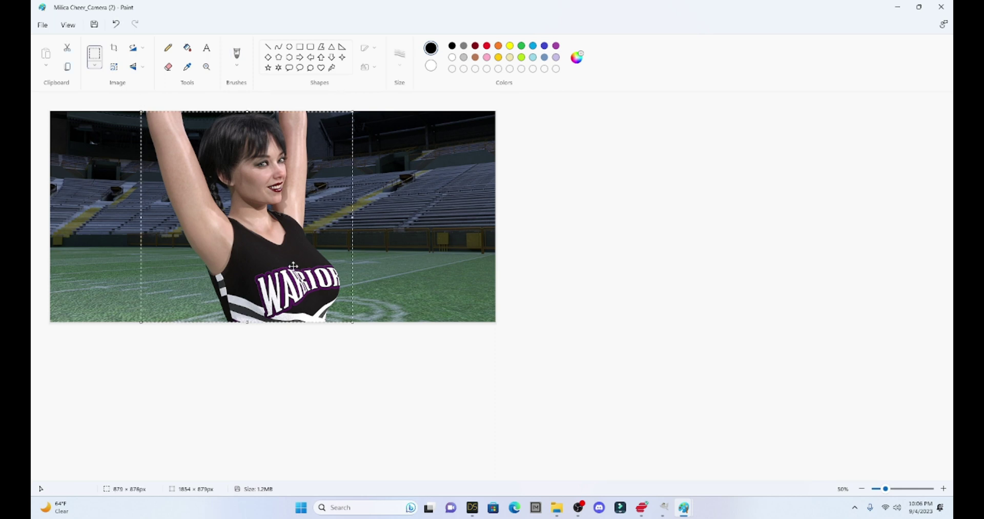
left_click_drag(293, 265, 206, 266)
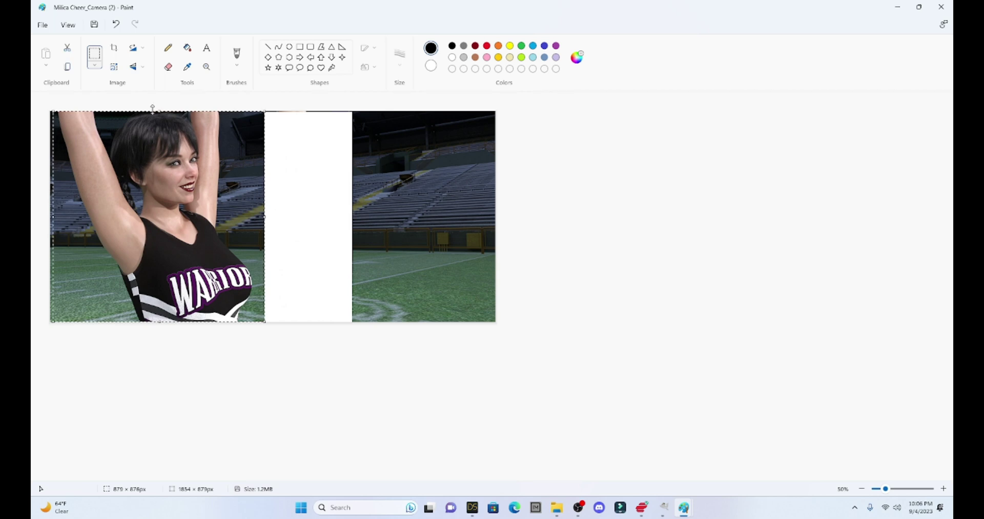
- Scale the selected close-up to 70 percent and paste the full-body stadium render beside it in the collage
left_click(115, 67)
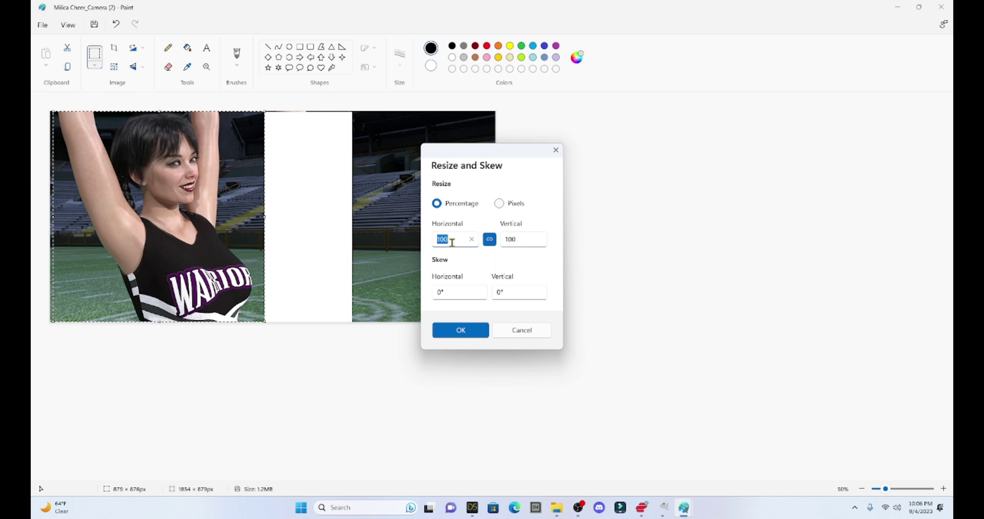
type("70")
key("Return")
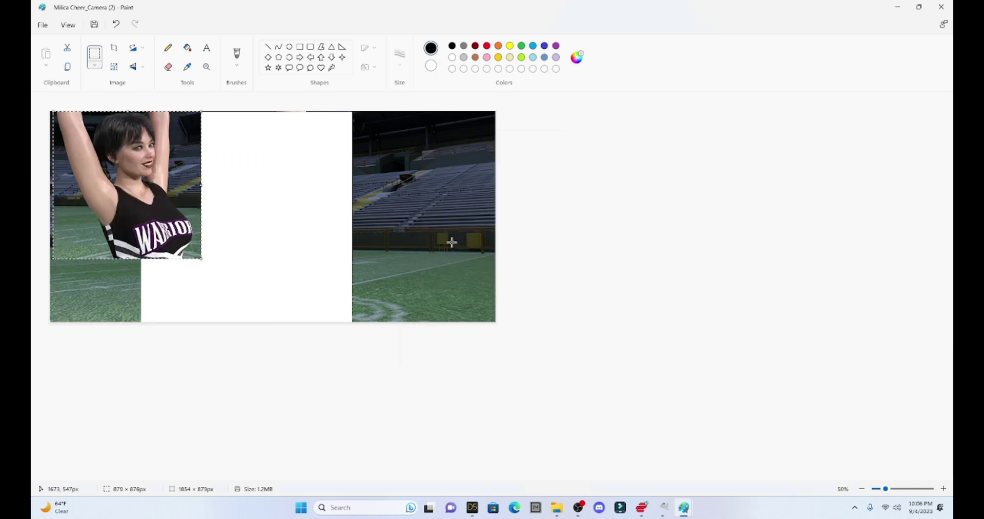
left_click(46, 53)
left_click_drag(281, 246, 281, 245)
- Sample the uniform's purple and cover the empty area beneath the close-up with a filled rectangle in that colour
left_click(187, 47)
left_click(187, 67)
left_click(300, 47)
left_click_drag(51, 259, 171, 285)
left_click(123, 290)
left_click(300, 46)
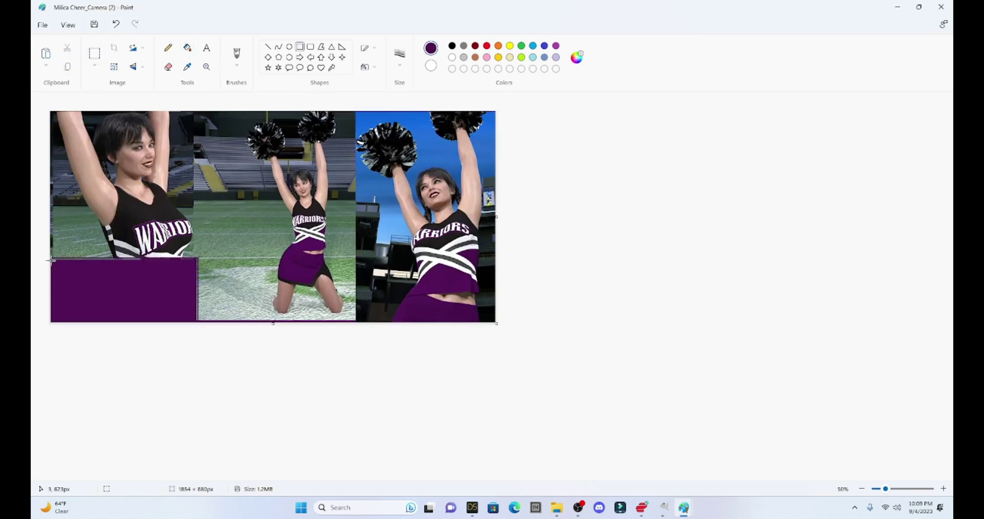
left_click_drag(50, 321, 198, 256)
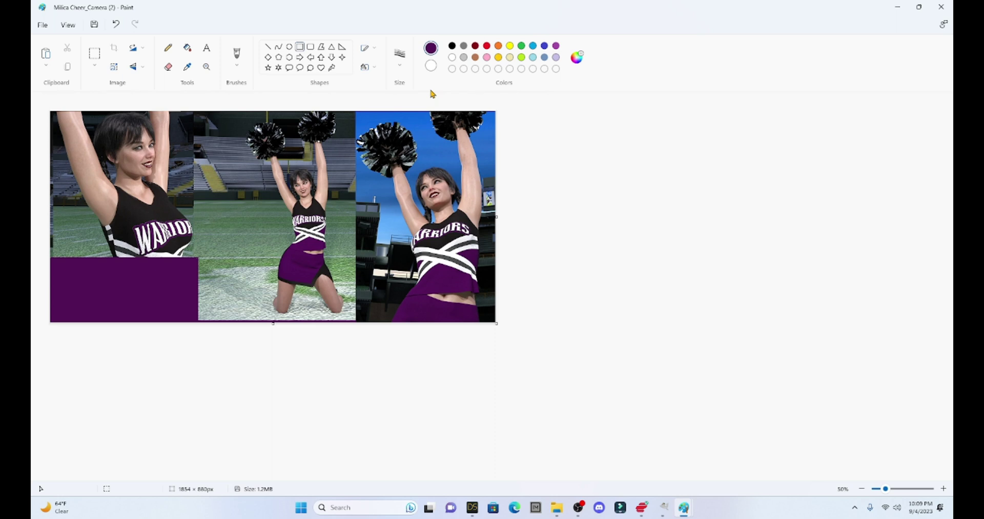
- Add the white text "Go Warriors!" on the purple rectangle
left_click(206, 48)
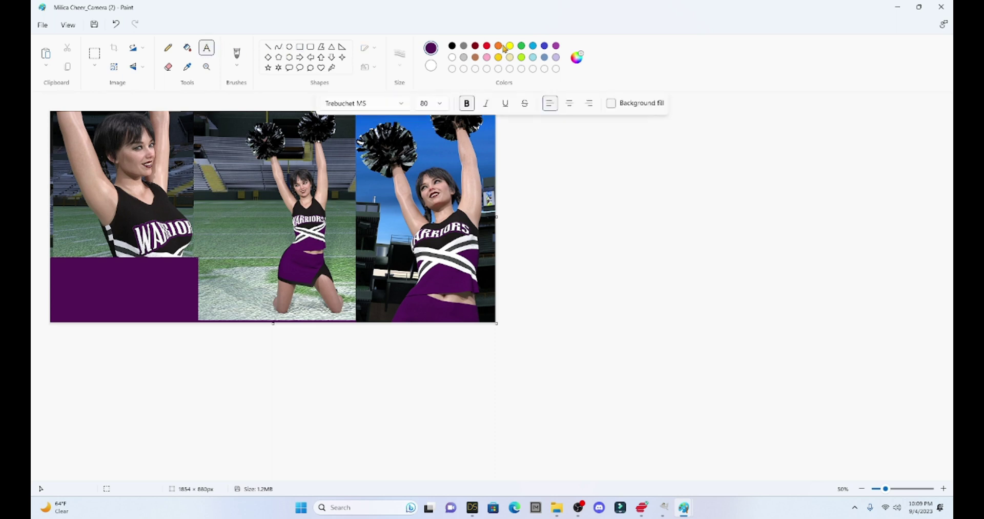
left_click(452, 58)
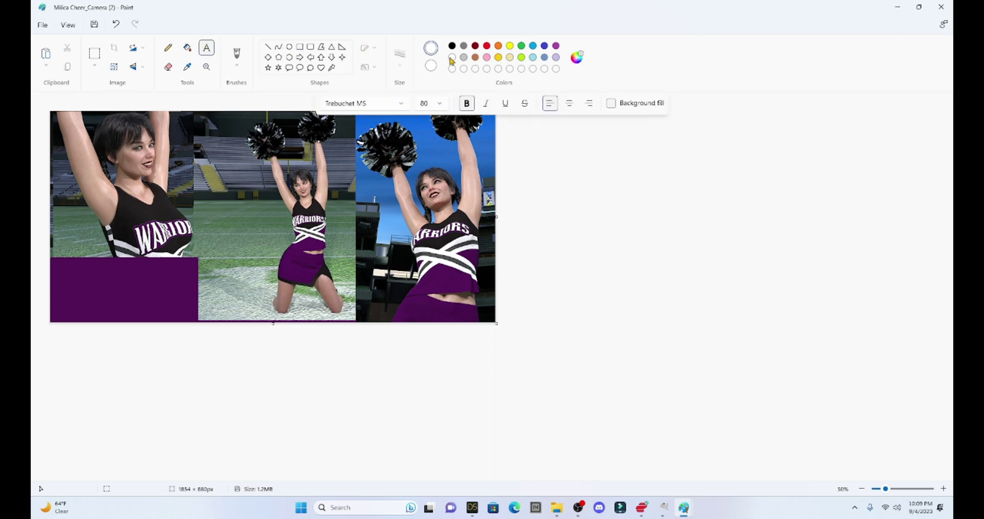
left_click(55, 266)
type("Go Warriors!")
- Change the caption's font to Stencil and split it into two lines, with "Go" above "Warriors!"
left_click_drag(205, 276, 54, 277)
left_click(401, 103)
left_click(341, 95)
left_click(94, 277)
key("Return")
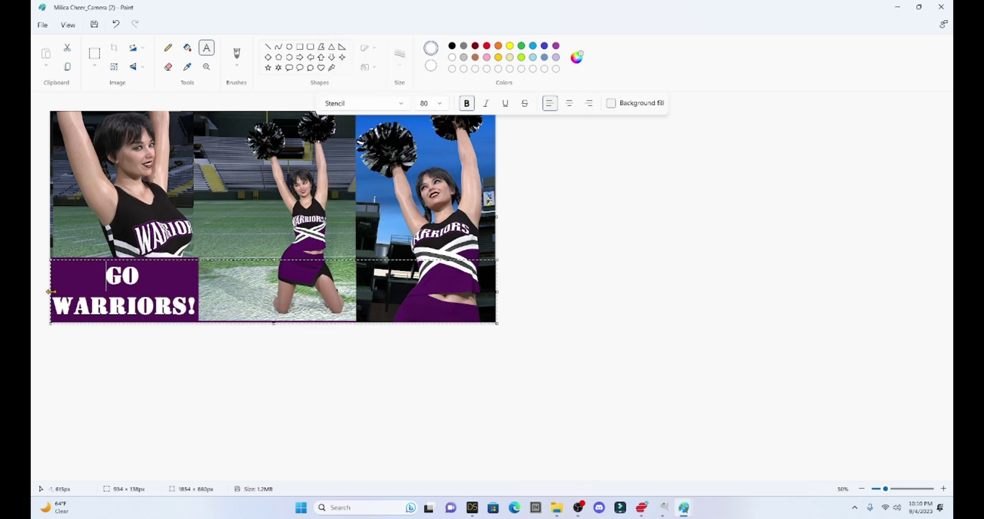